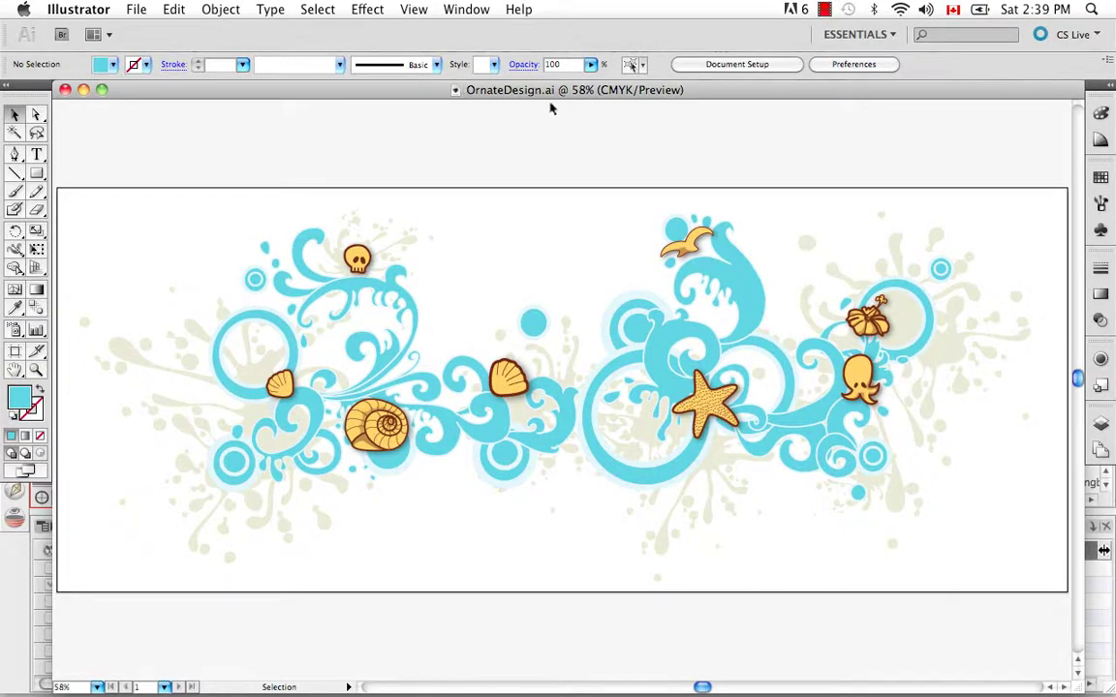
# Step: Select the design's blue swirls, the splatter under the starfish and a tiny path, then clear the selection
pyautogui.click(397, 285)
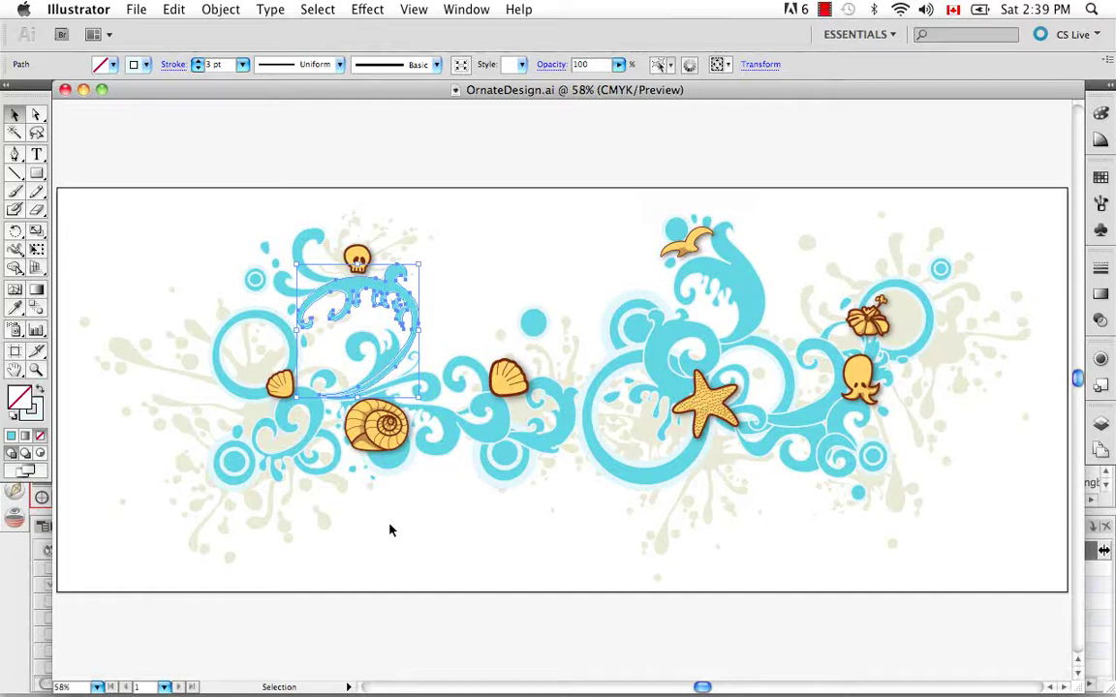
pyautogui.click(325, 535)
pyautogui.click(273, 515)
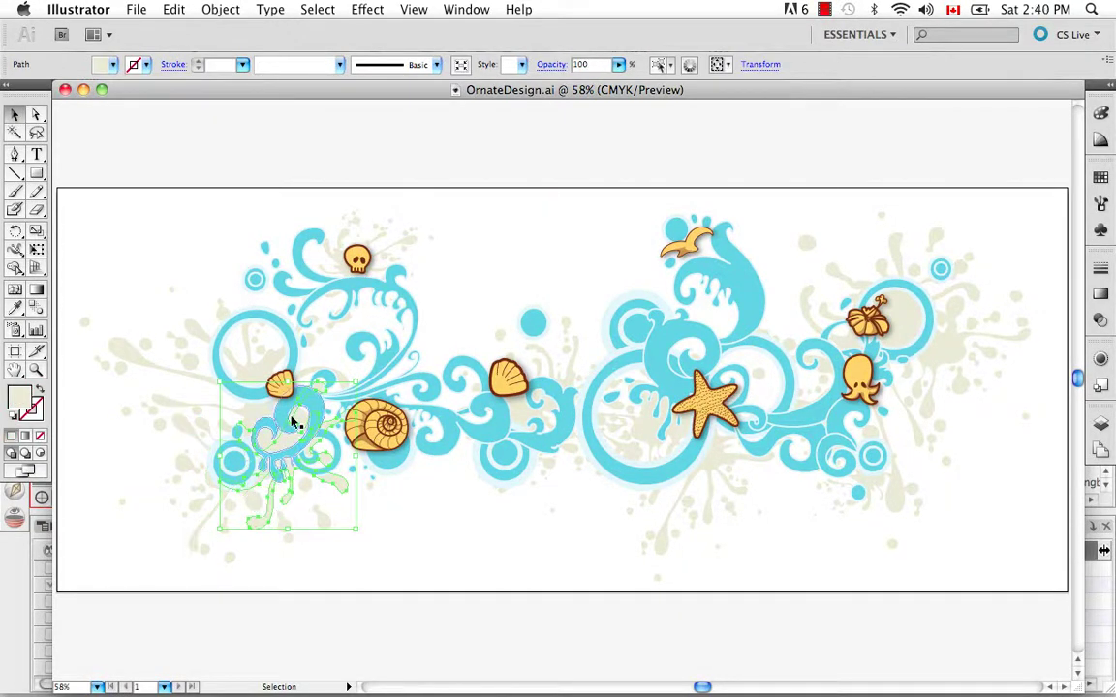
pyautogui.click(543, 541)
pyautogui.click(727, 456)
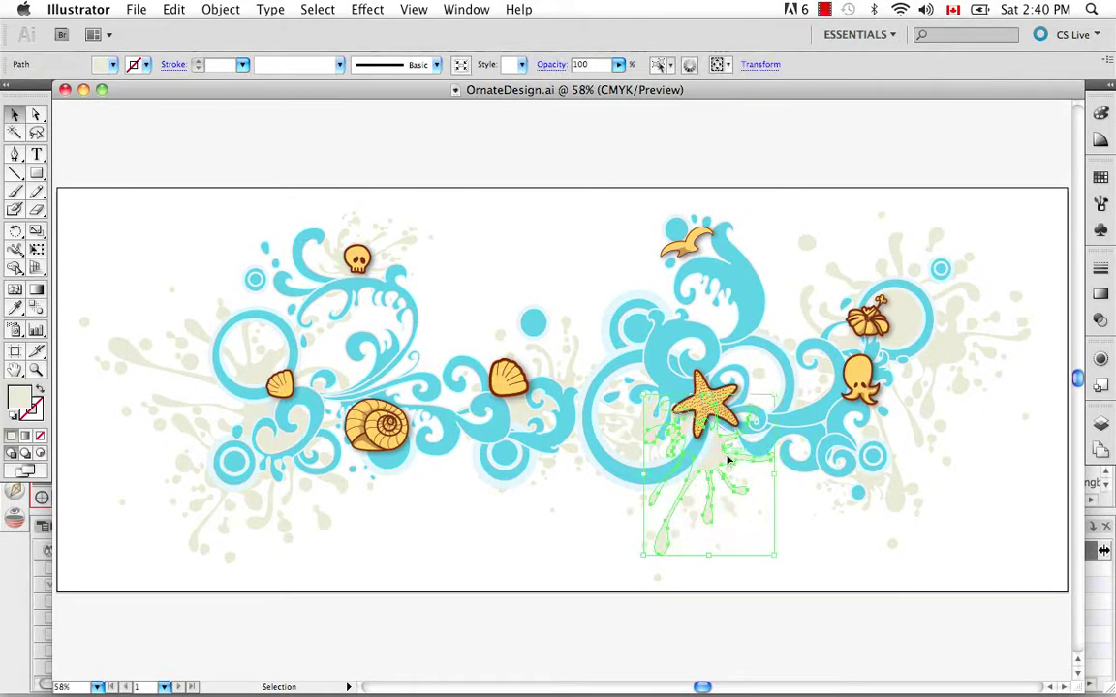
pyautogui.click(806, 247)
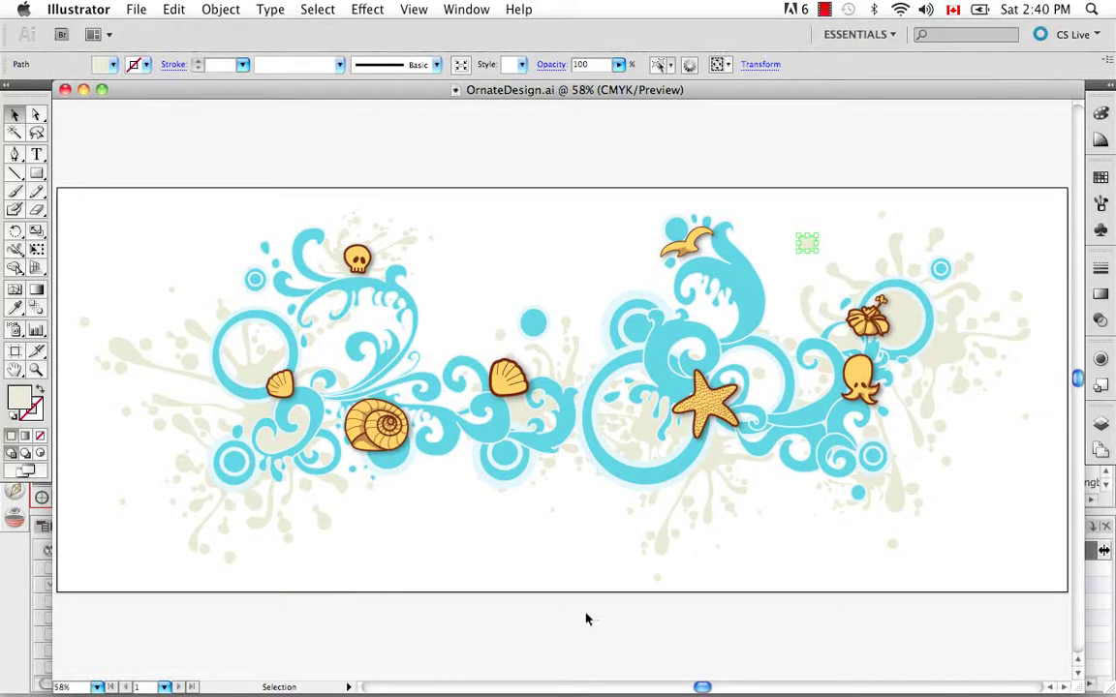
pyautogui.click(765, 489)
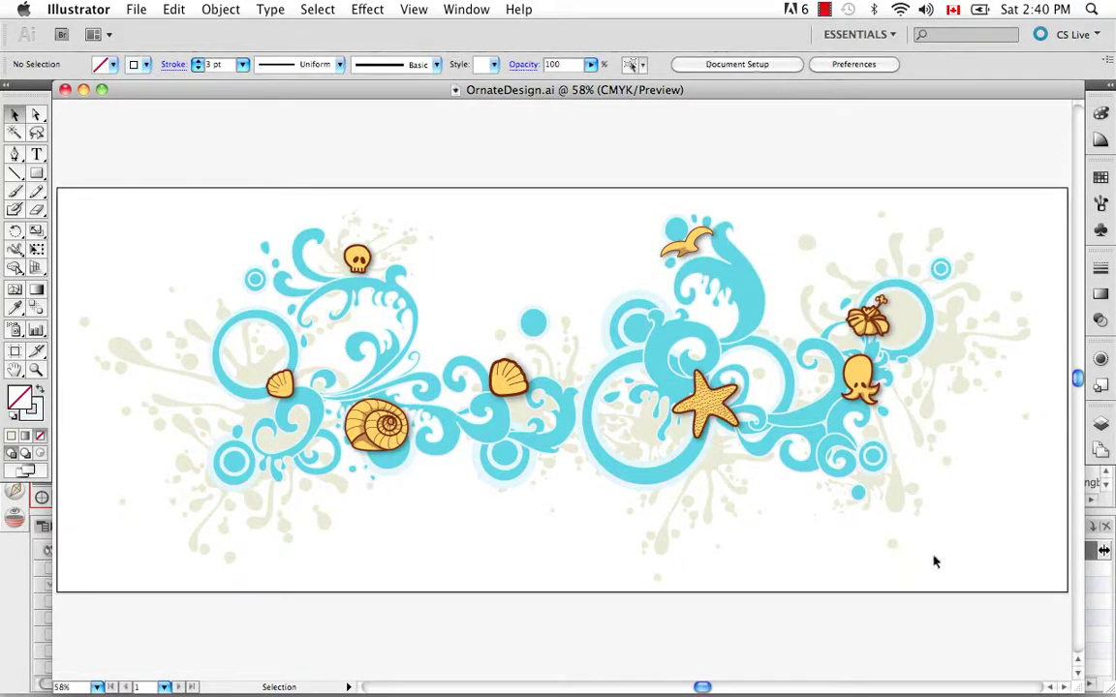
# Step: Toggle the YellowShells, BlueCurls and BeigeSplatter layers off and back on in the layers list
pyautogui.click(1102, 426)
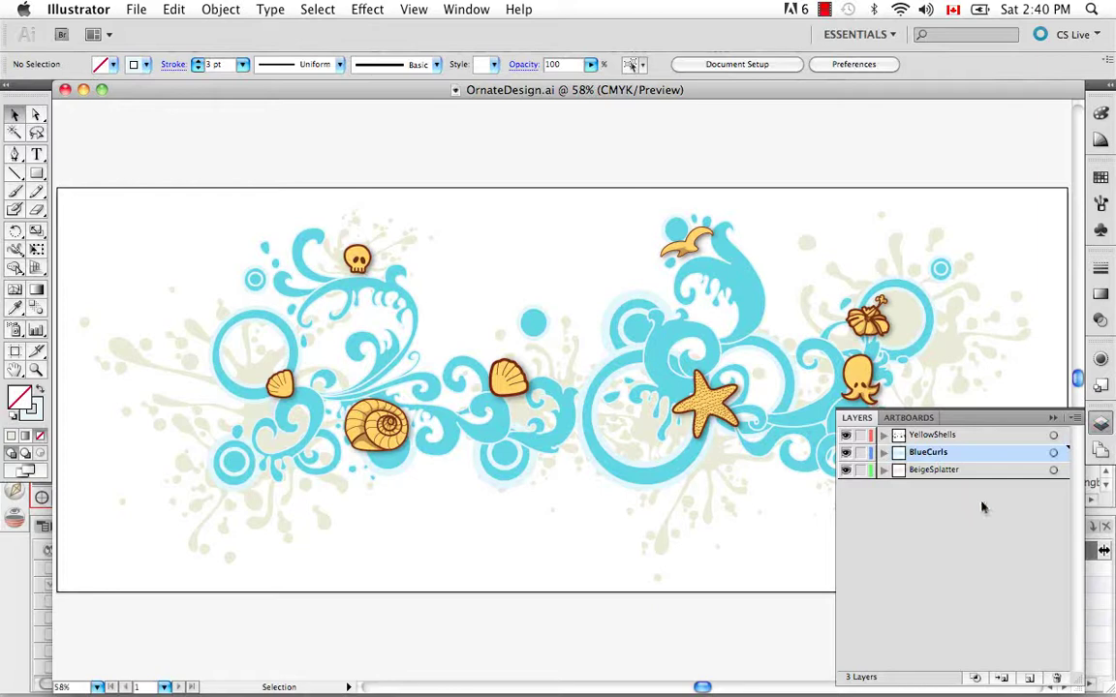
pyautogui.click(846, 434)
pyautogui.click(846, 435)
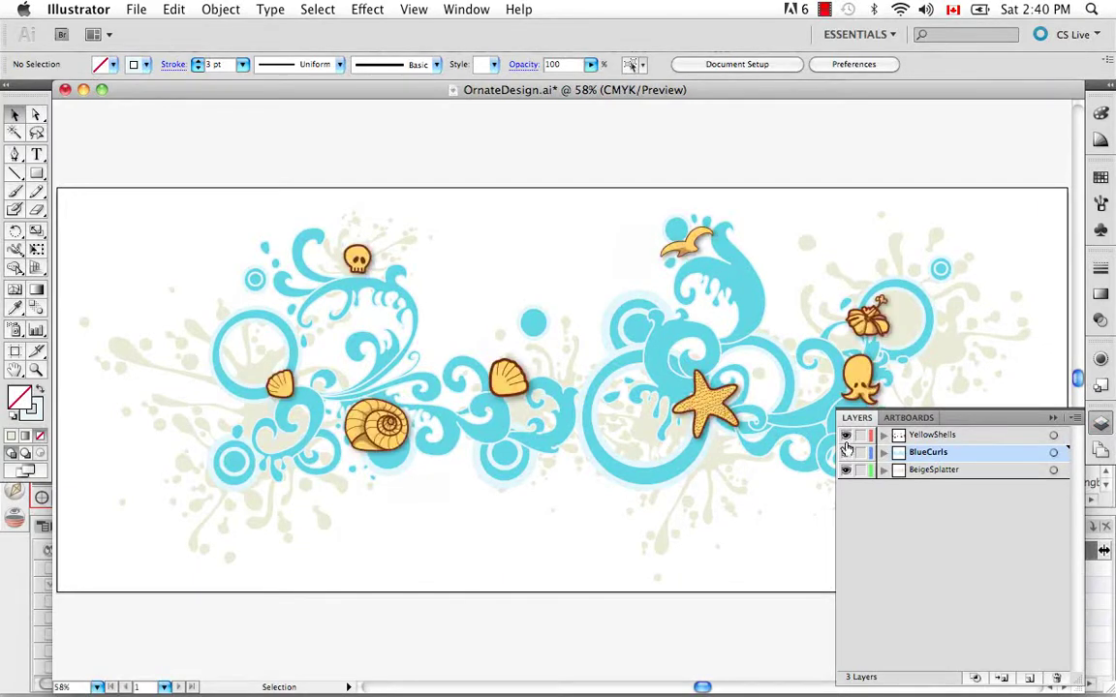
pyautogui.click(845, 453)
pyautogui.click(845, 453)
pyautogui.click(846, 470)
pyautogui.click(846, 470)
pyautogui.click(1054, 417)
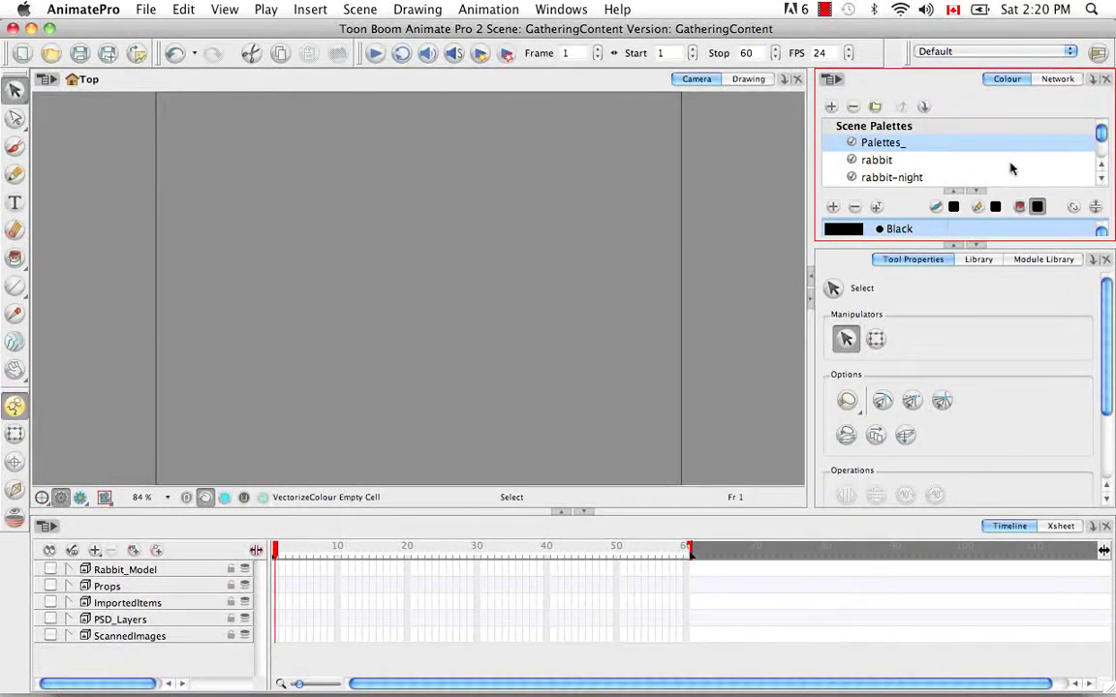
# Step: Show the Animate Pro Library templates and set that library to Right To Modify
pyautogui.click(1001, 260)
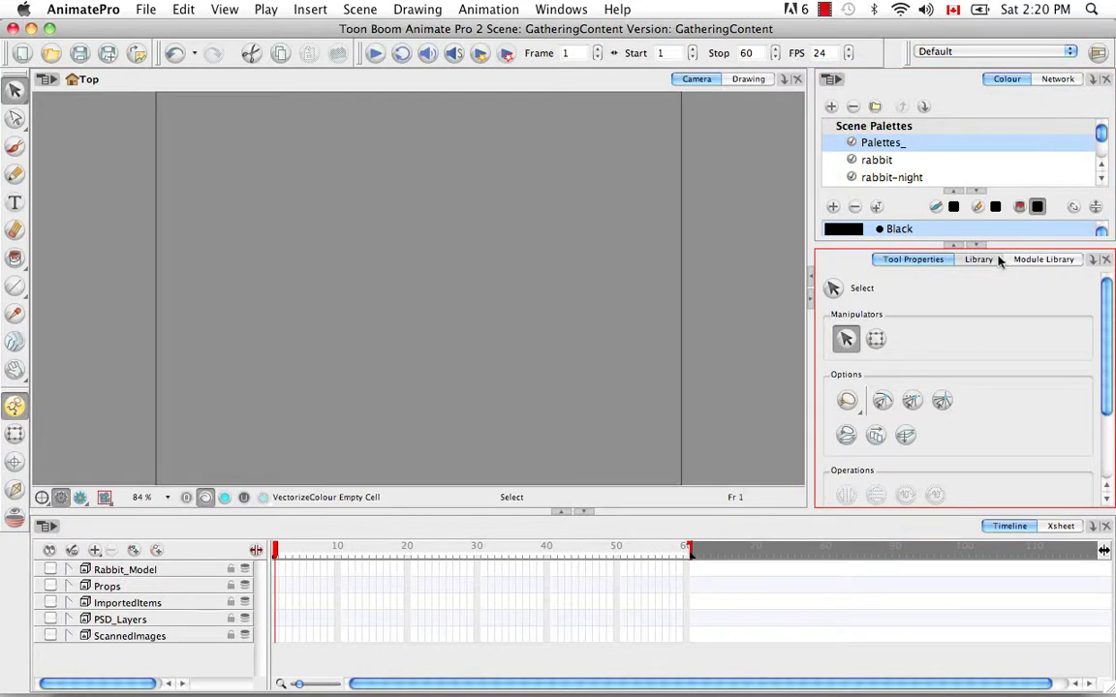
pyautogui.click(981, 260)
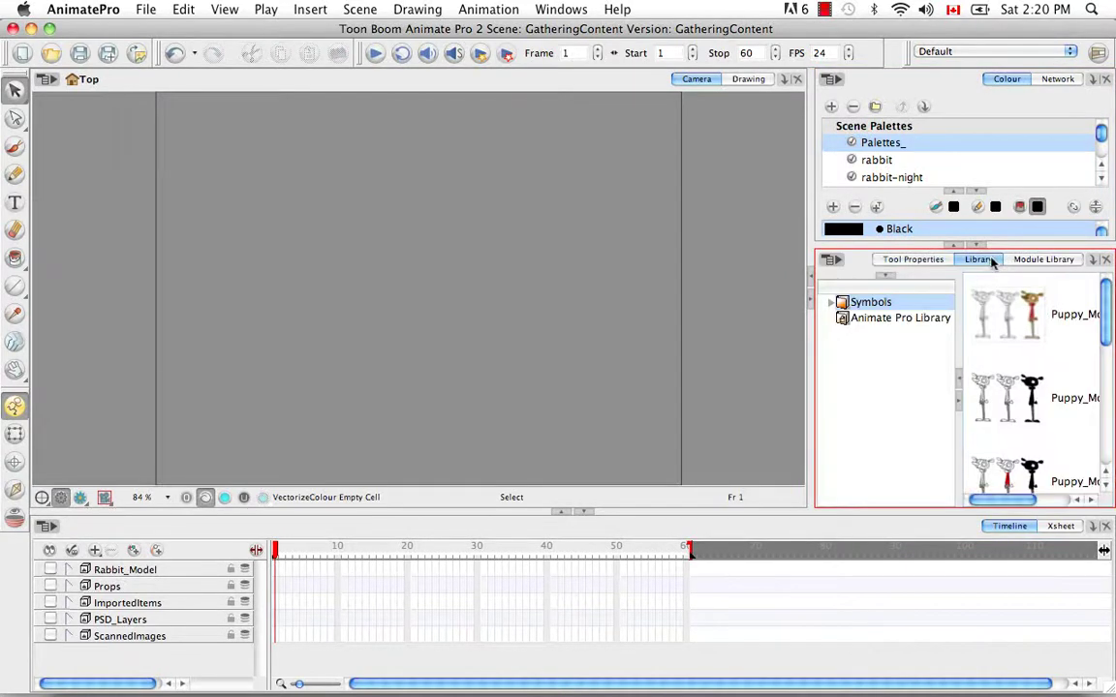
pyautogui.click(911, 319)
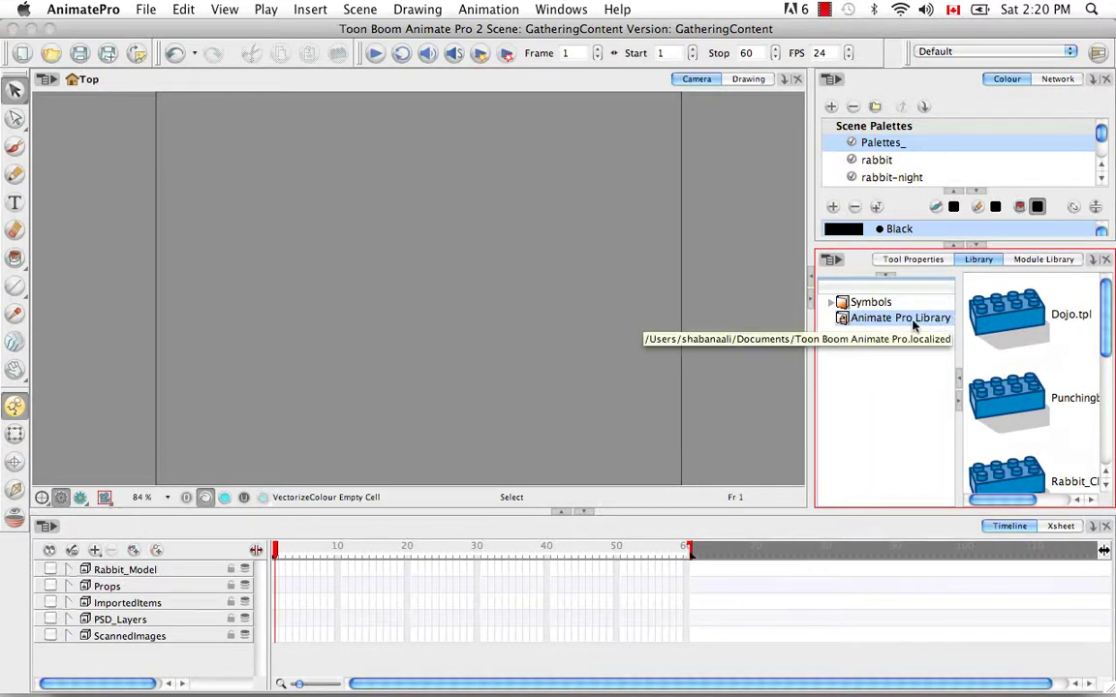
pyautogui.rightClick(852, 320)
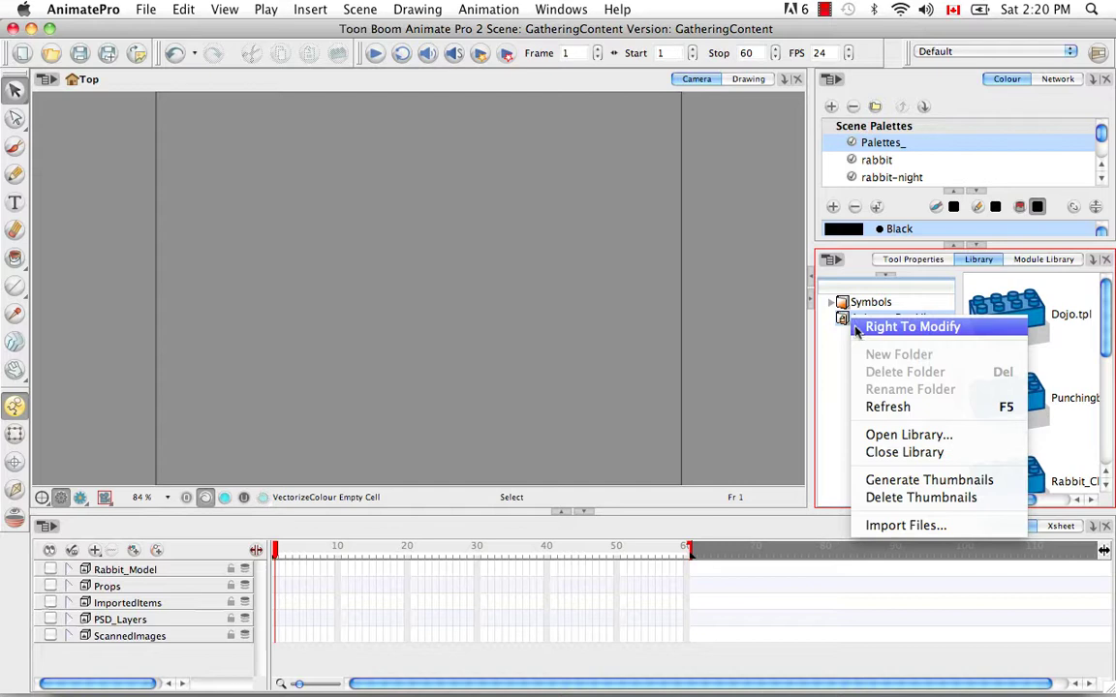
pyautogui.click(856, 330)
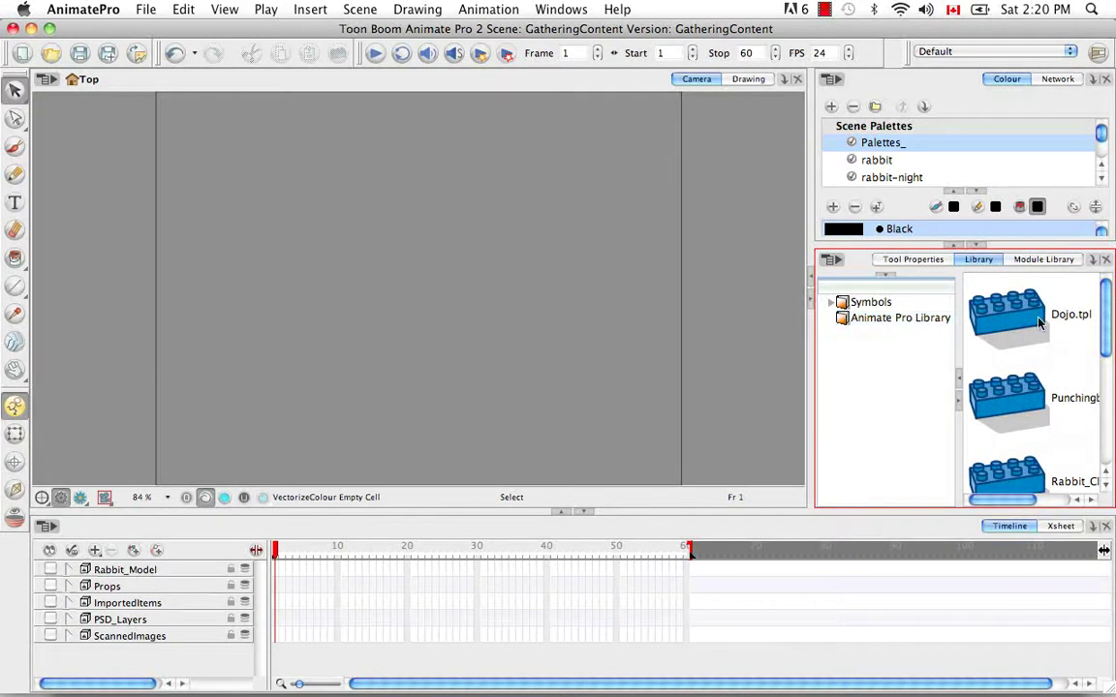
# Step: Look through the File > Import commands and dismiss them without choosing
pyautogui.click(146, 10)
pyautogui.moveTo(240, 221)
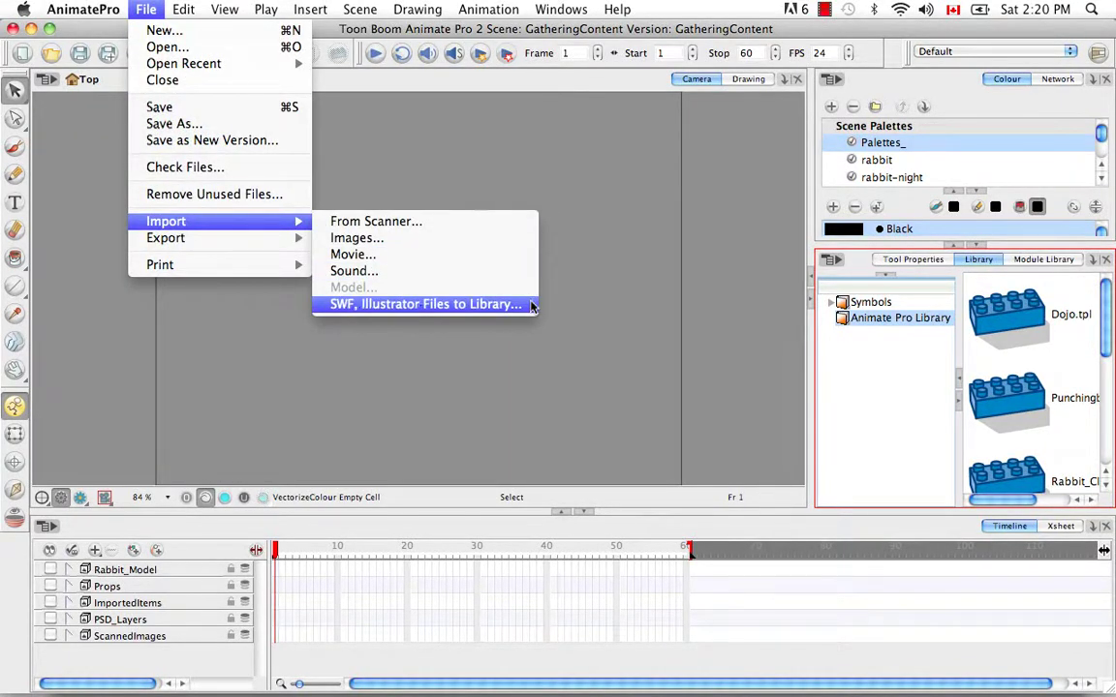
pyautogui.click(891, 343)
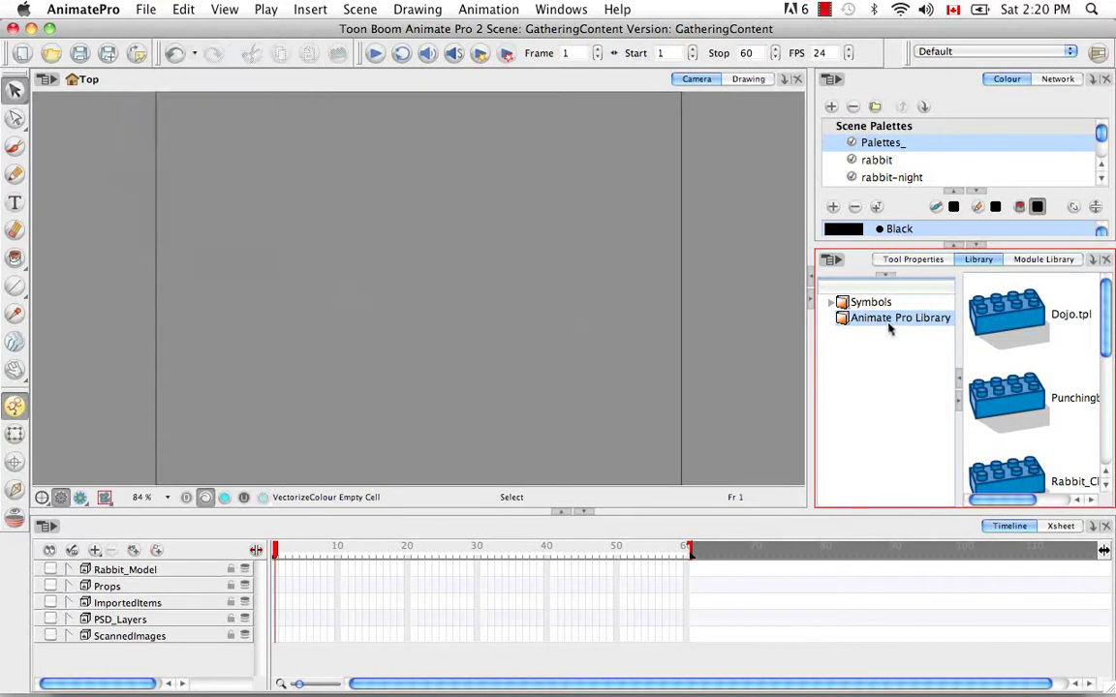
# Step: Import OrnateDesign.ai from Animation > Pack06 > Source into the Animate Pro Library via Import Files
pyautogui.rightClick(889, 327)
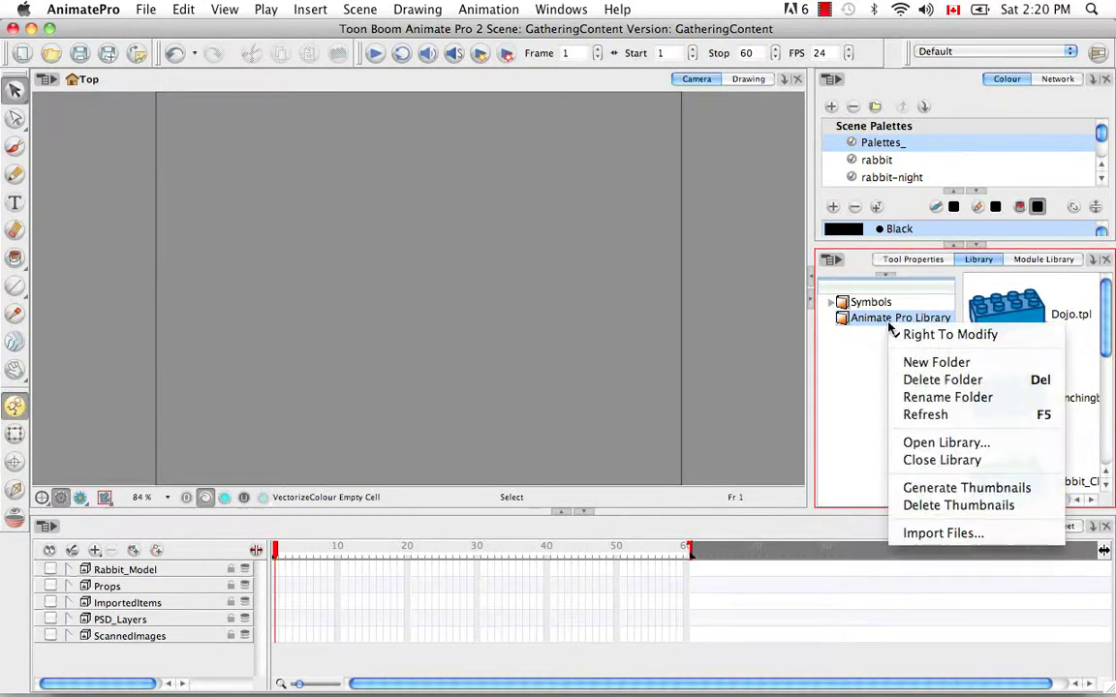
pyautogui.click(1017, 533)
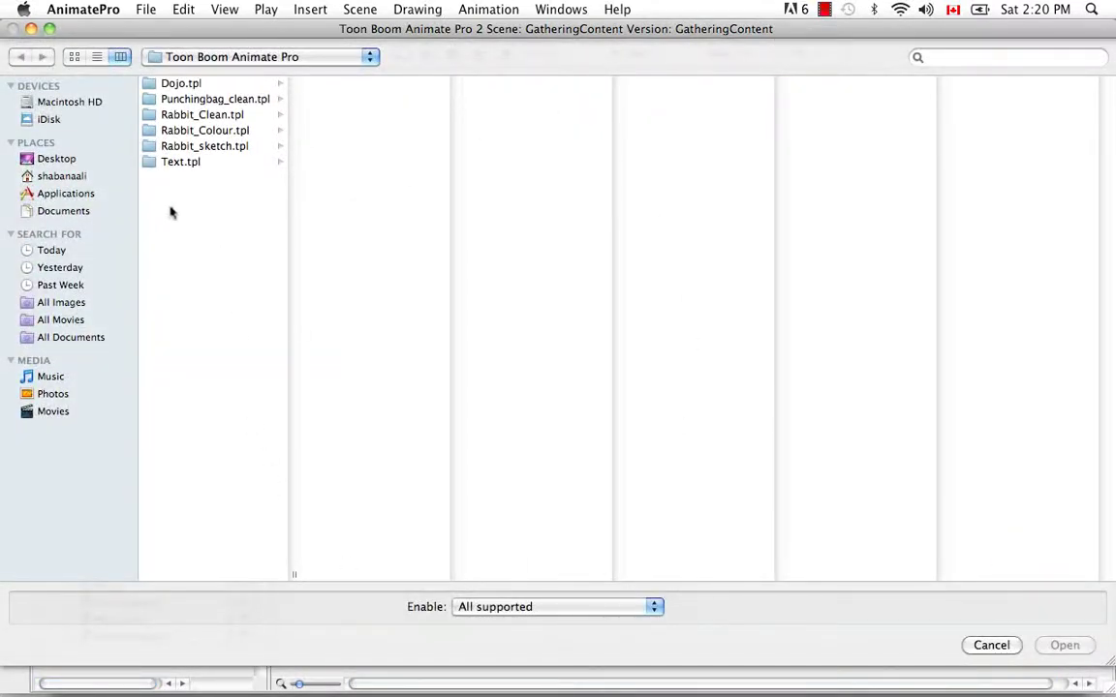
pyautogui.click(58, 176)
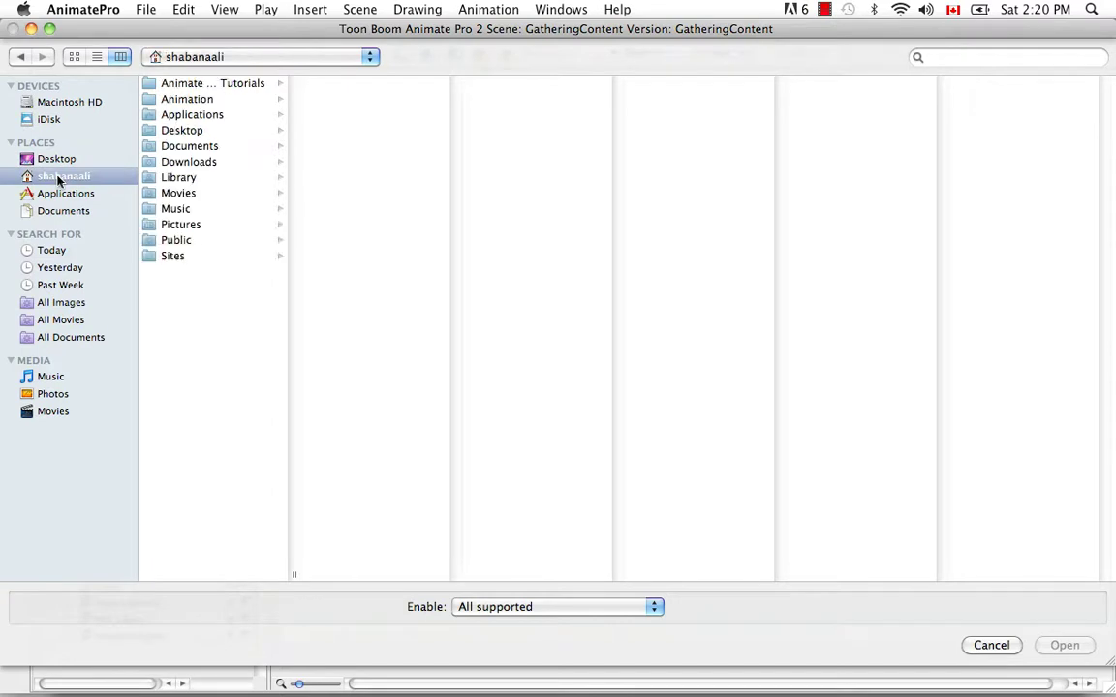
pyautogui.click(187, 103)
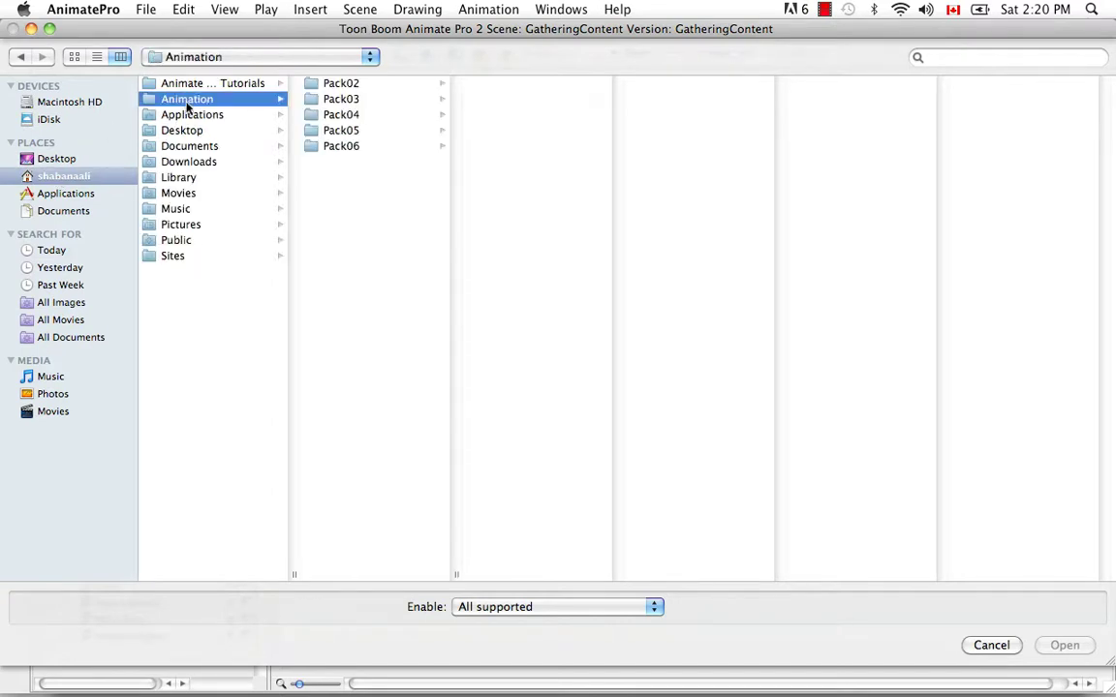
pyautogui.click(326, 149)
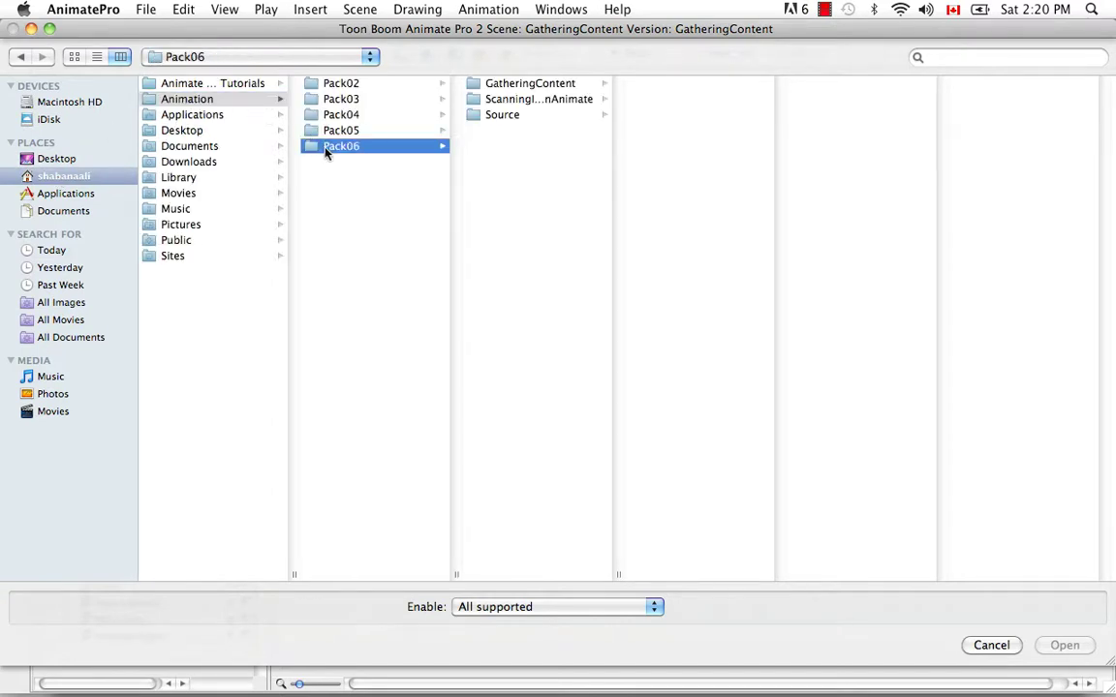
pyautogui.click(520, 116)
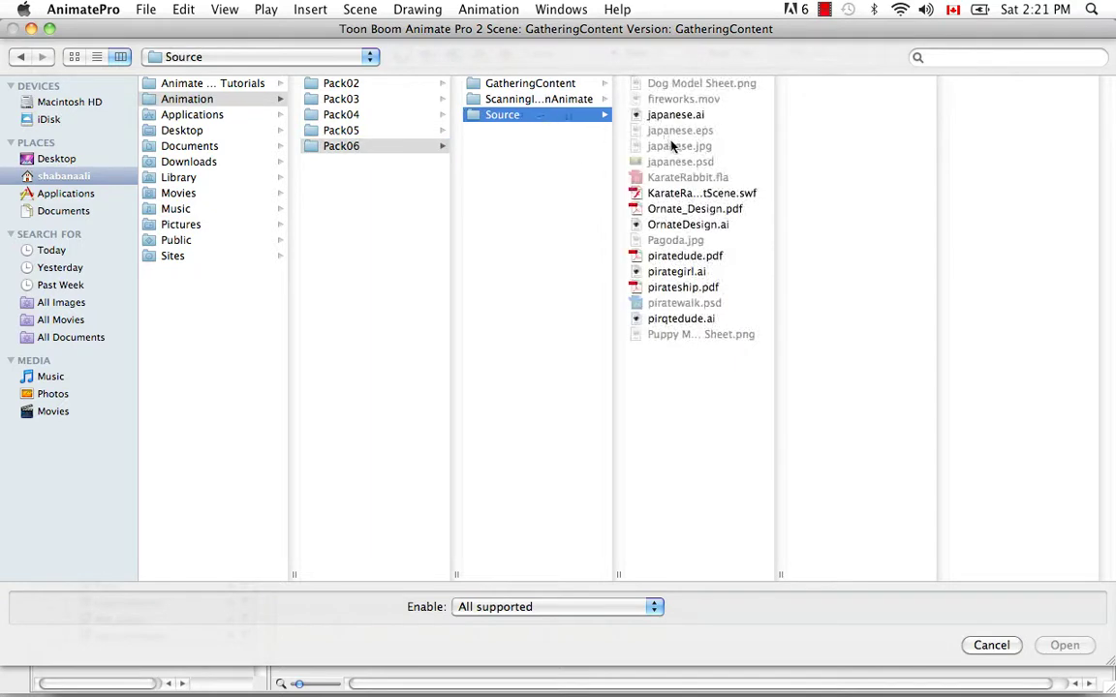
pyautogui.click(707, 226)
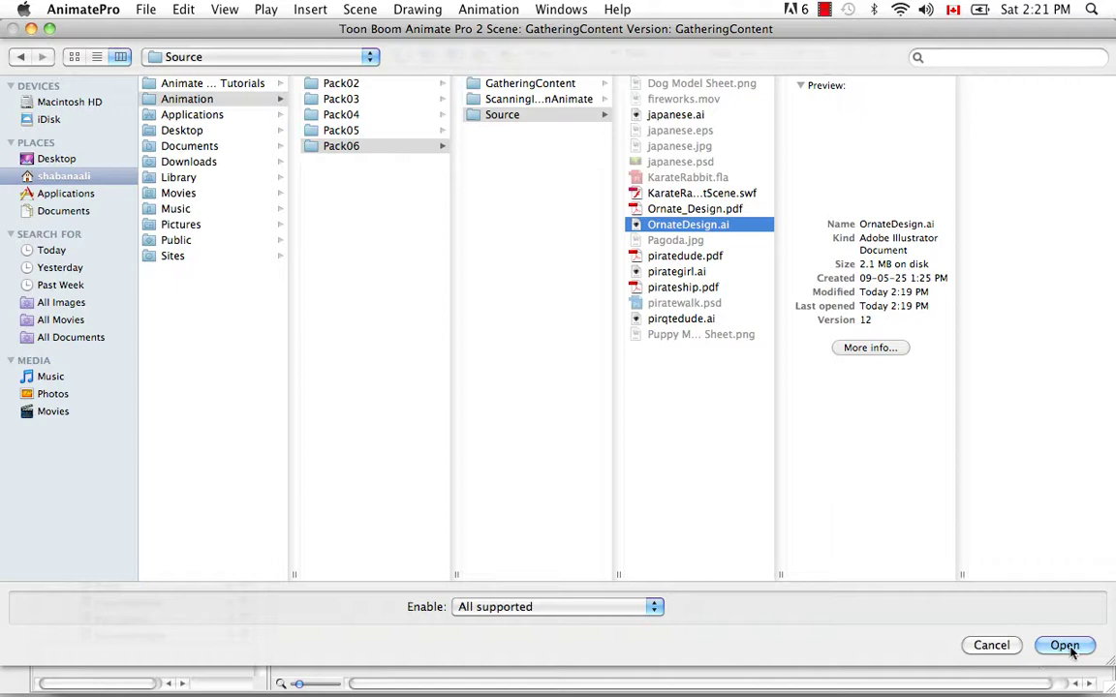
pyautogui.click(1069, 647)
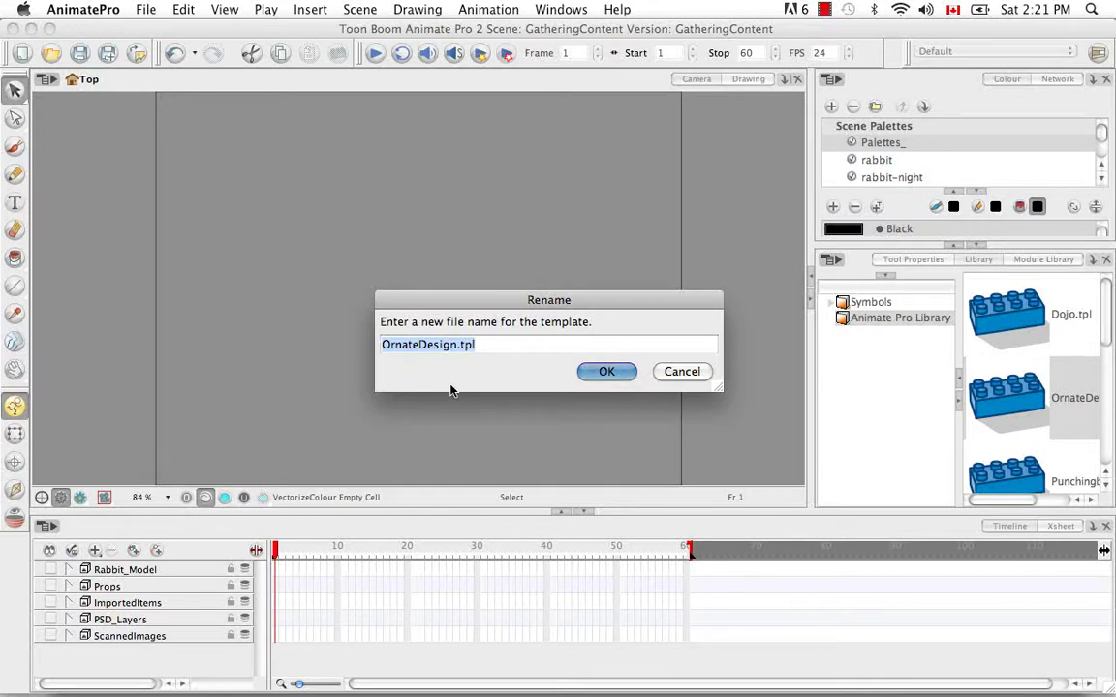
# Step: Keep OrnateDesign.tpl as the template name and confirm the Rename dialog
pyautogui.click(603, 373)
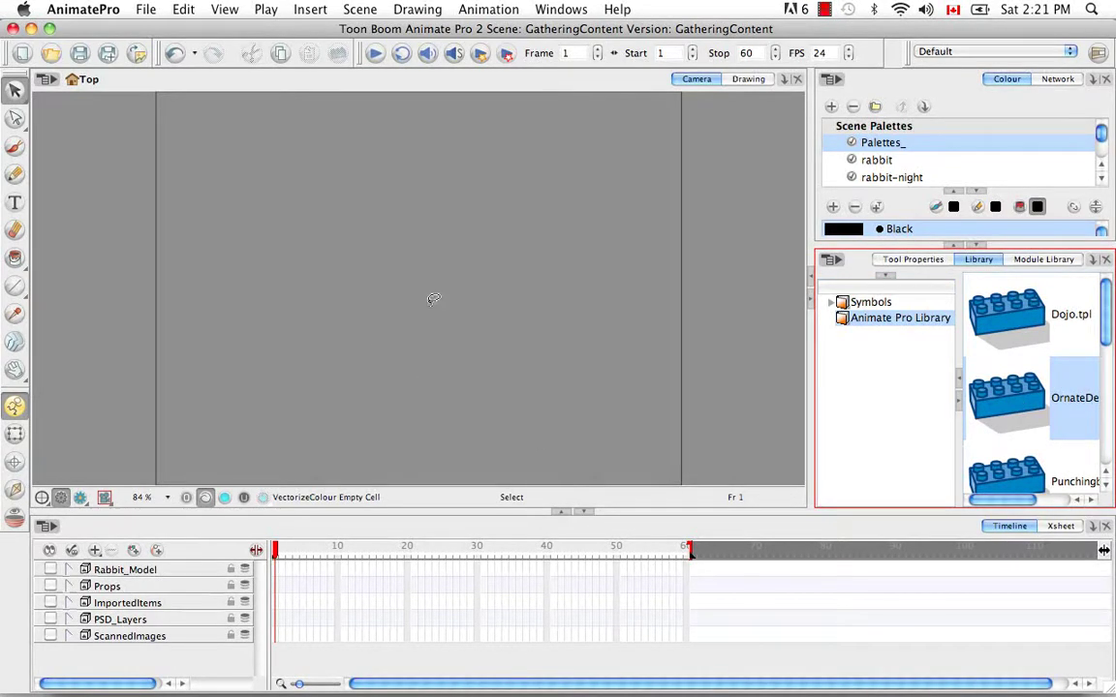
# Step: Drag OrnateDesign into the Camera view, accept colour recovery, then uncheck the OrnateDesign layer
pyautogui.moveTo(539, 93); pyautogui.dragTo(539, 93)
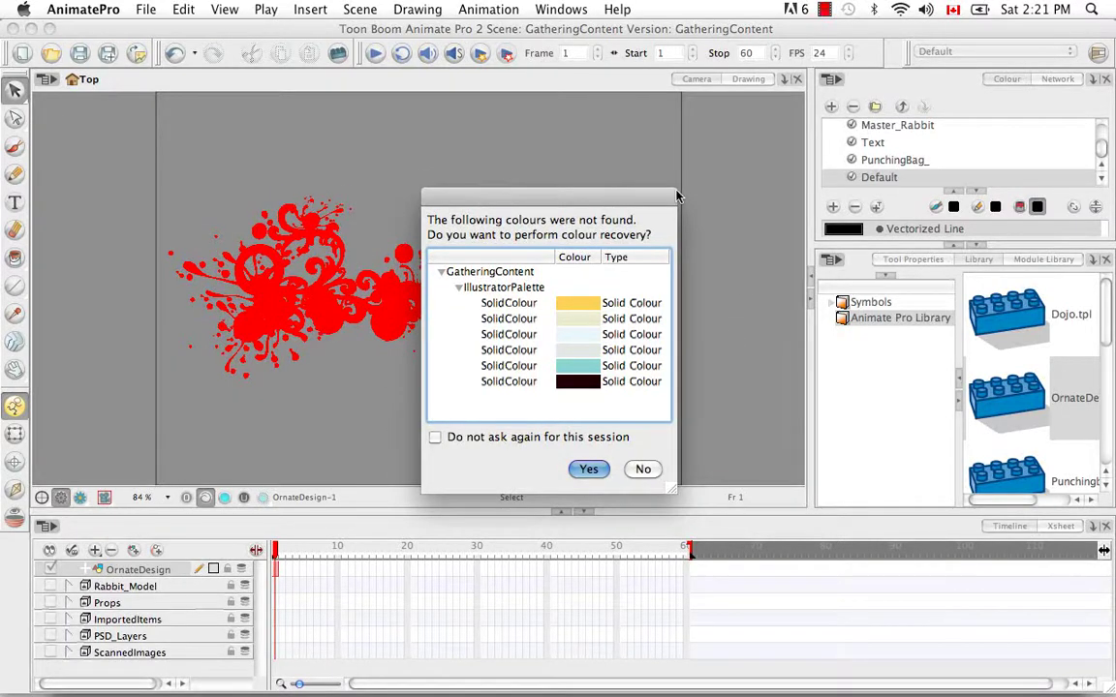
pyautogui.click(600, 471)
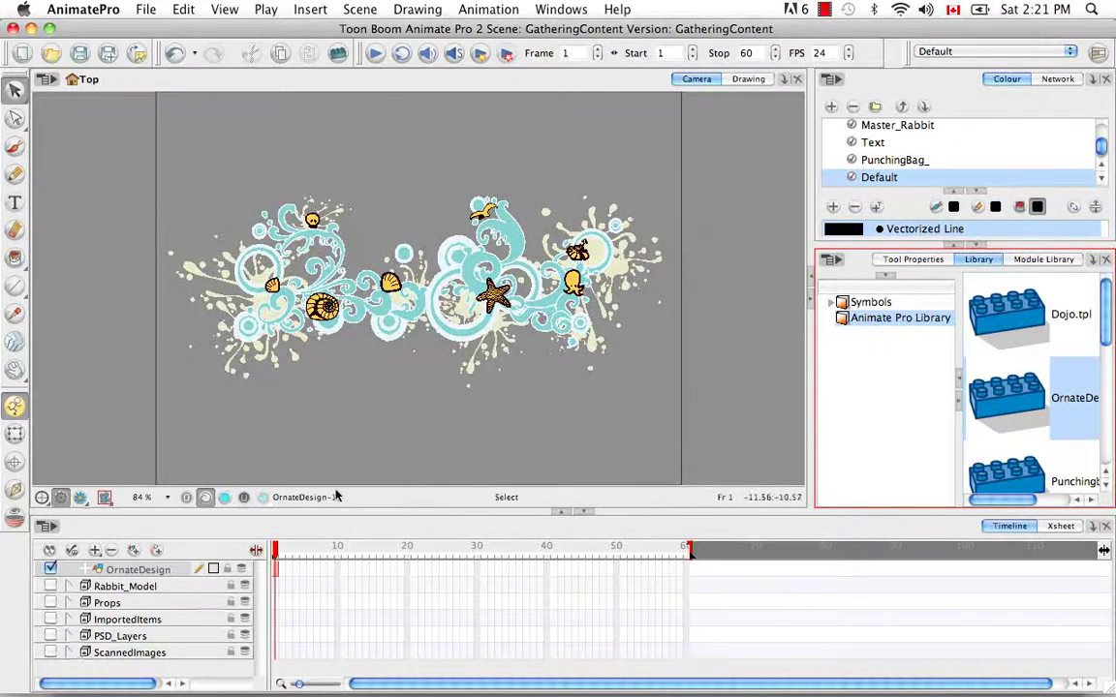
pyautogui.click(647, 395)
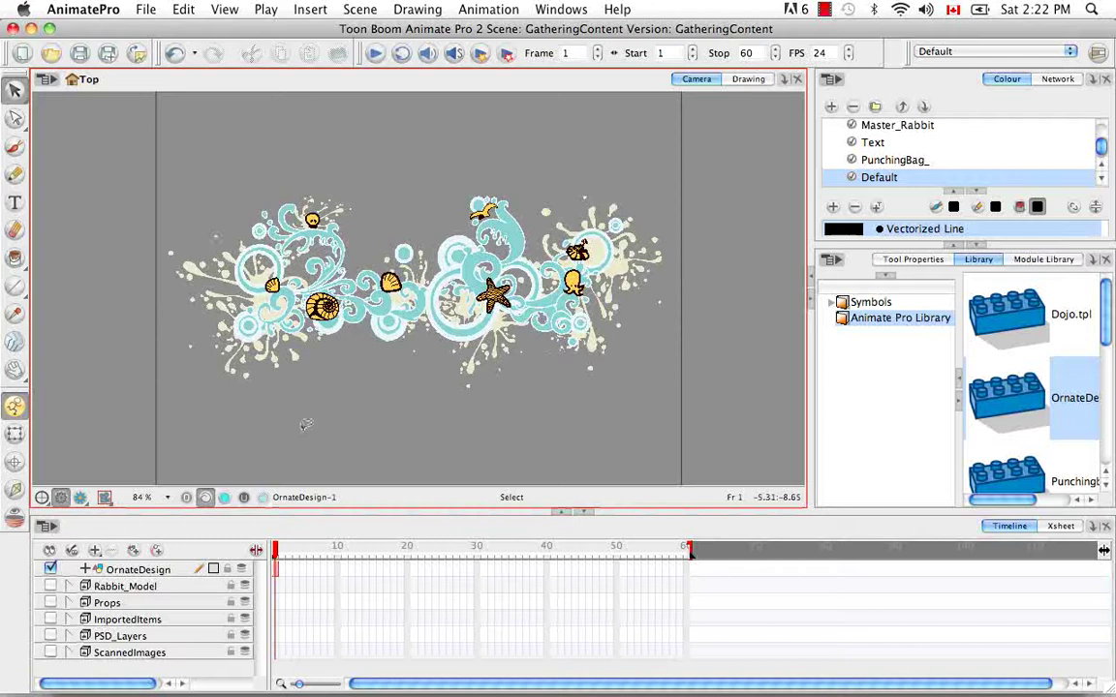
pyautogui.click(50, 569)
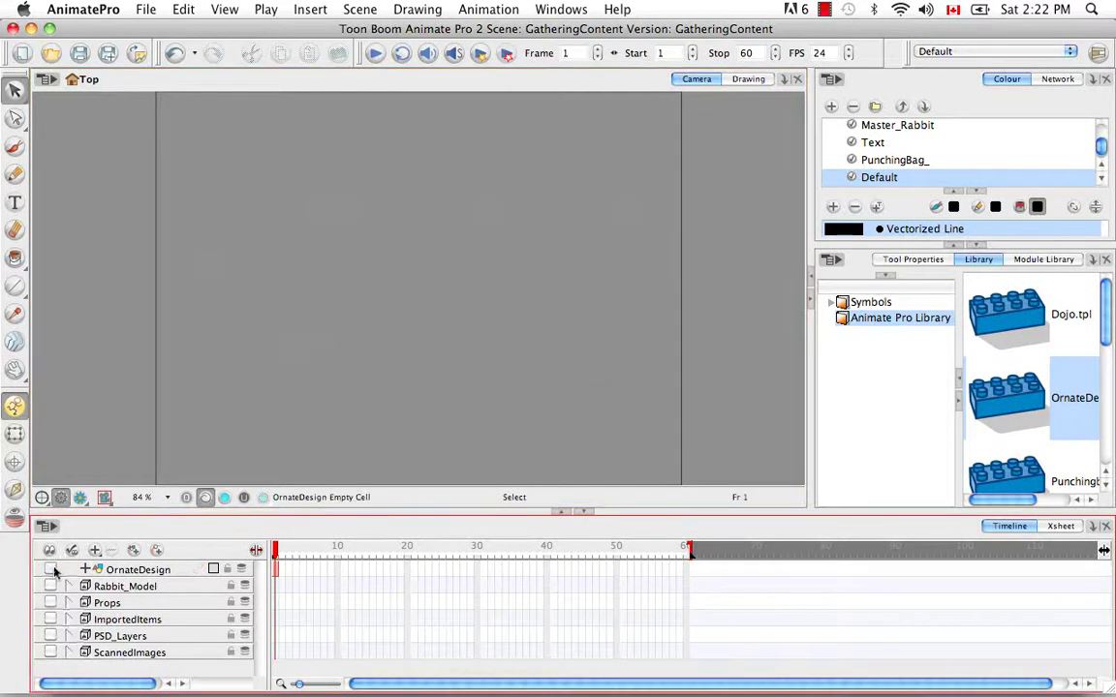
# Step: Re-enable the OrnateDesign layer and display the six swatches of the IllustratorPalette_rec palette
pyautogui.click(50, 570)
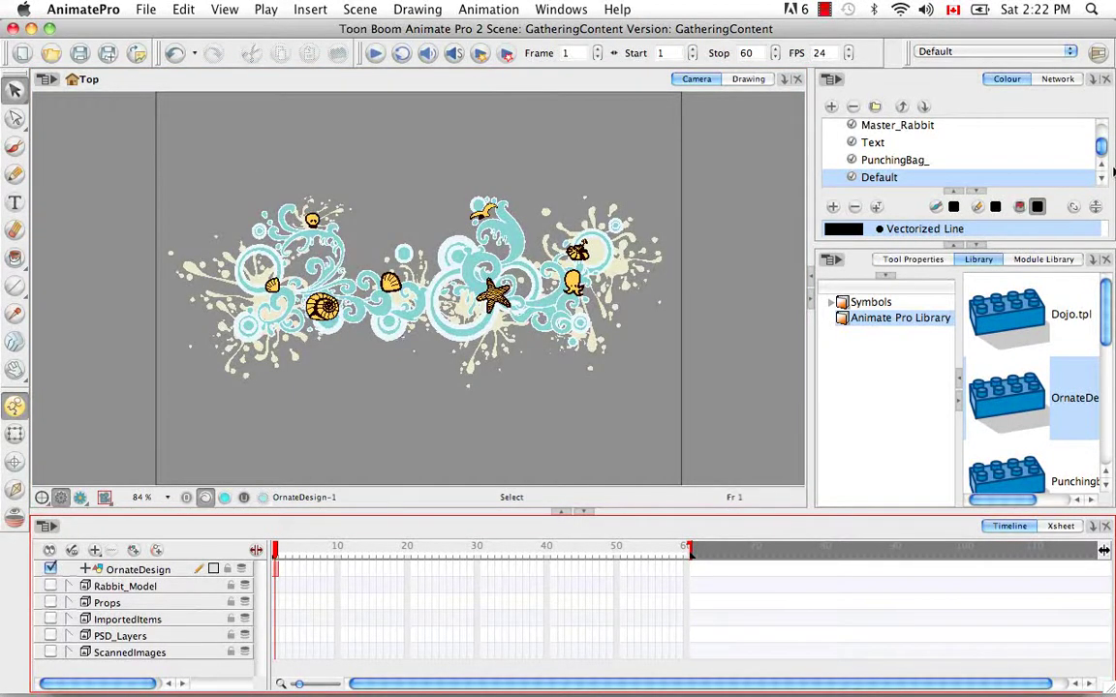
pyautogui.moveTo(1100, 144)
pyautogui.mouseDown()
pyautogui.moveTo(1102, 130)
pyautogui.moveTo(1100, 147)
pyautogui.mouseUp()
pyautogui.click(922, 179)
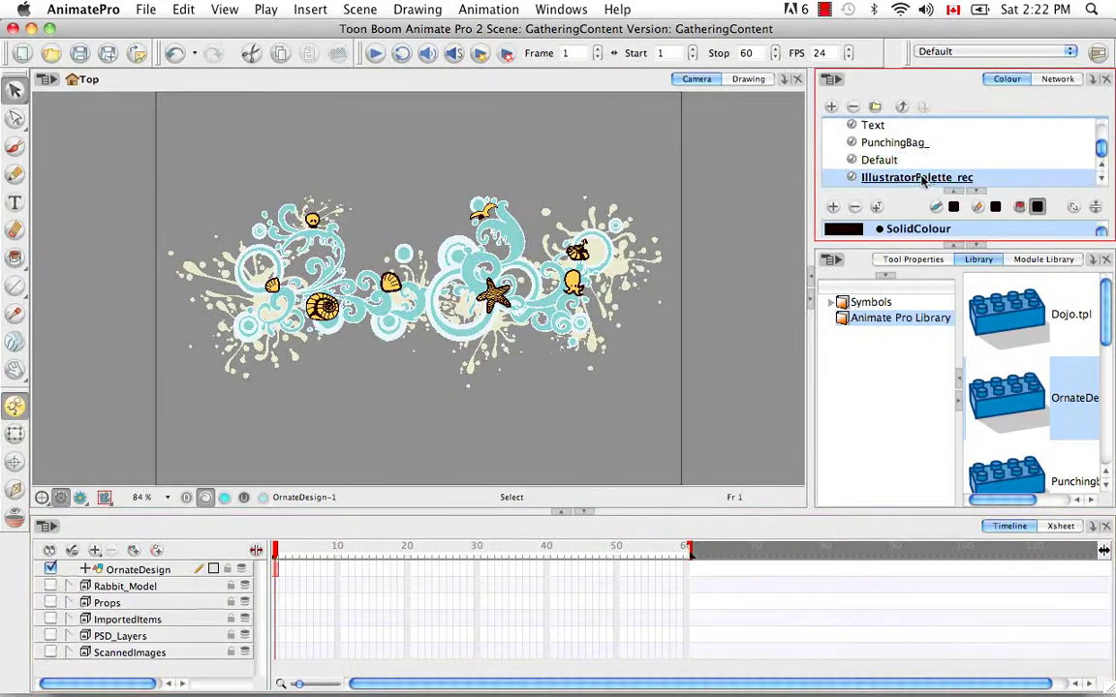
pyautogui.click(974, 248)
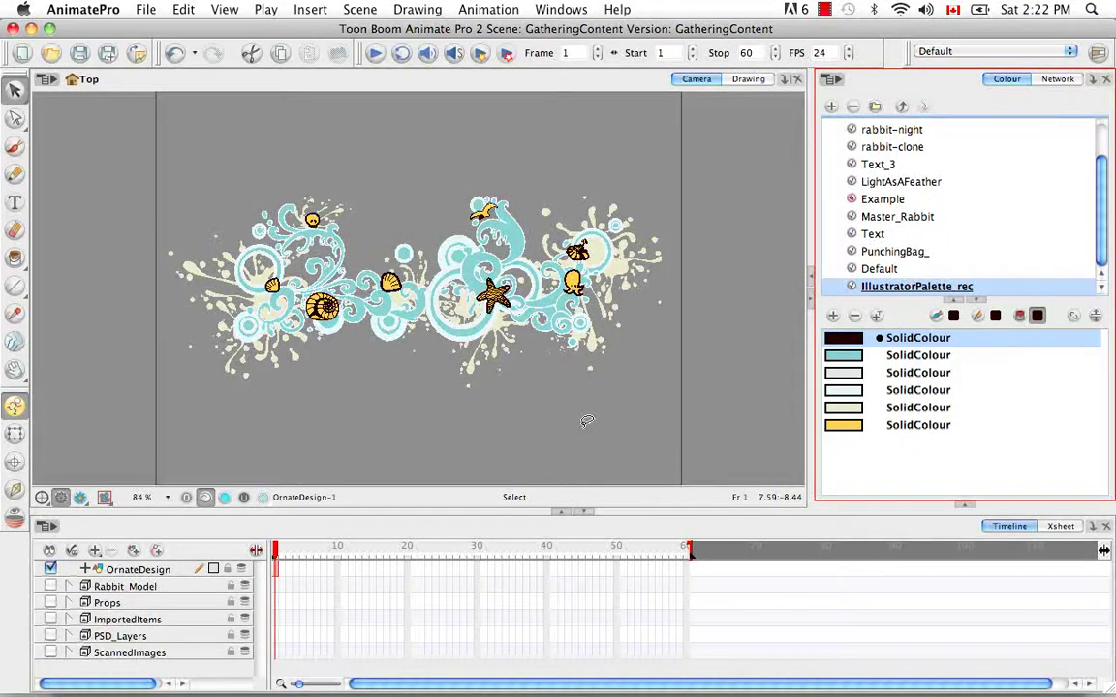
pyautogui.moveTo(886, 668)
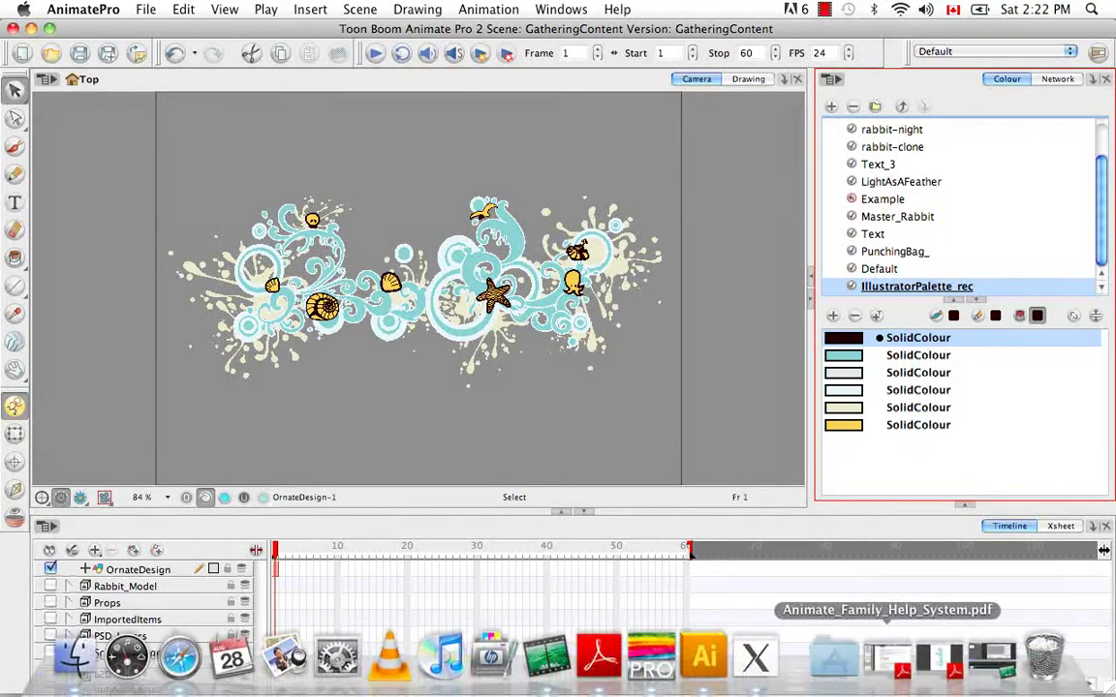
pyautogui.click(945, 658)
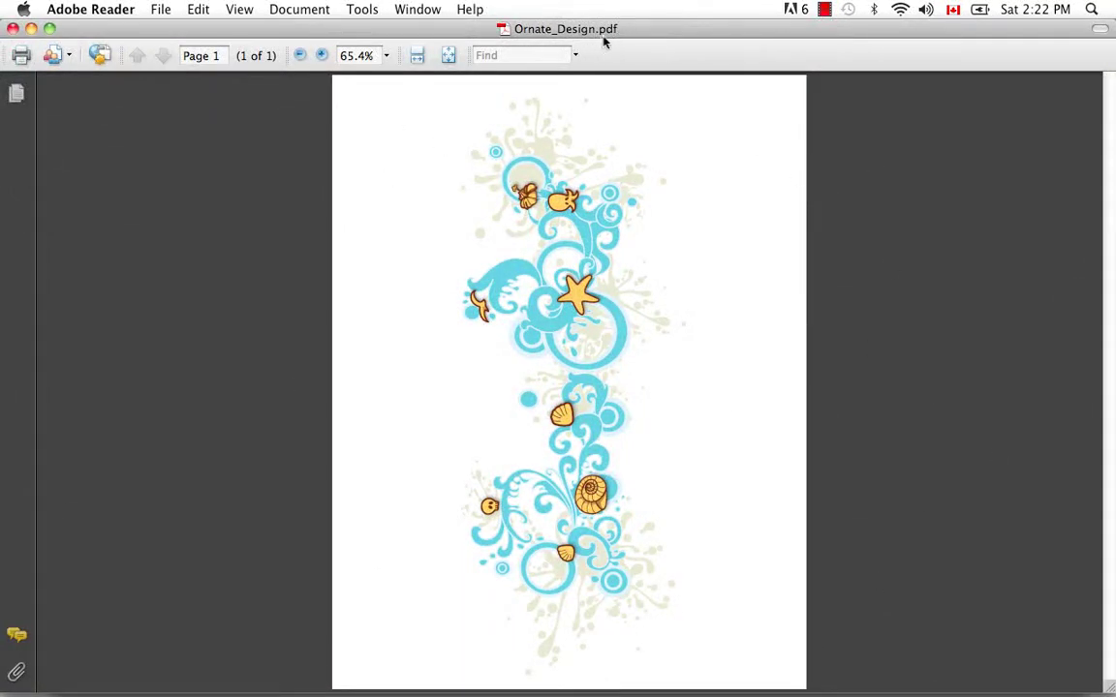
pyautogui.click(31, 28)
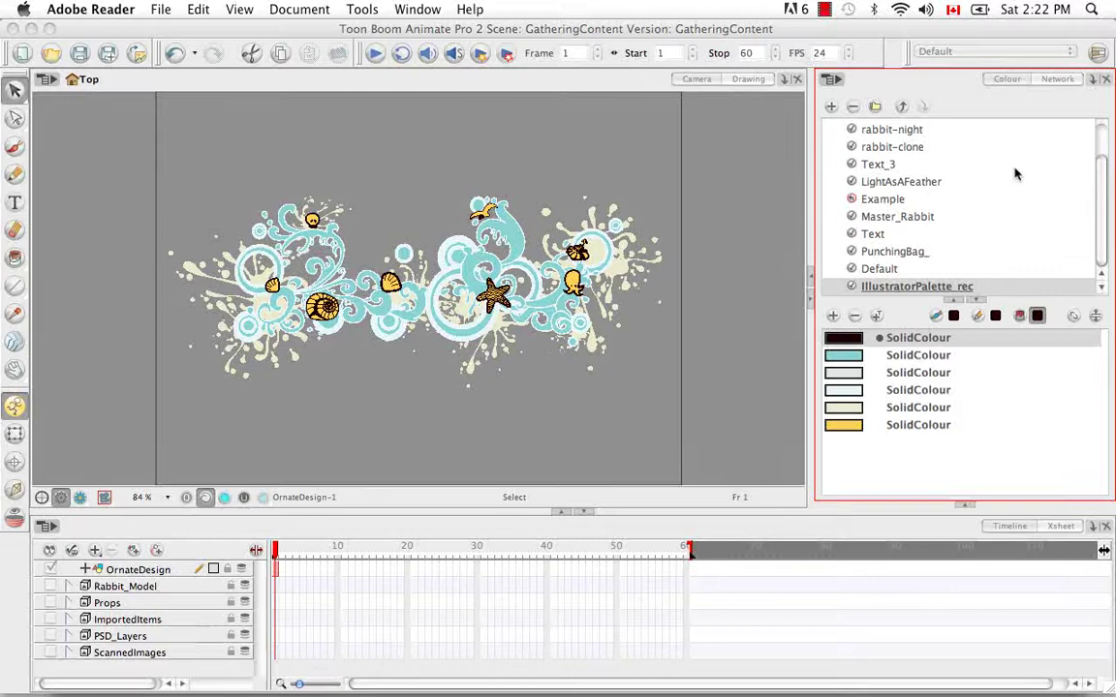
# Step: Reopen the Library panel with the Animate Pro Library showing
pyautogui.click(964, 505)
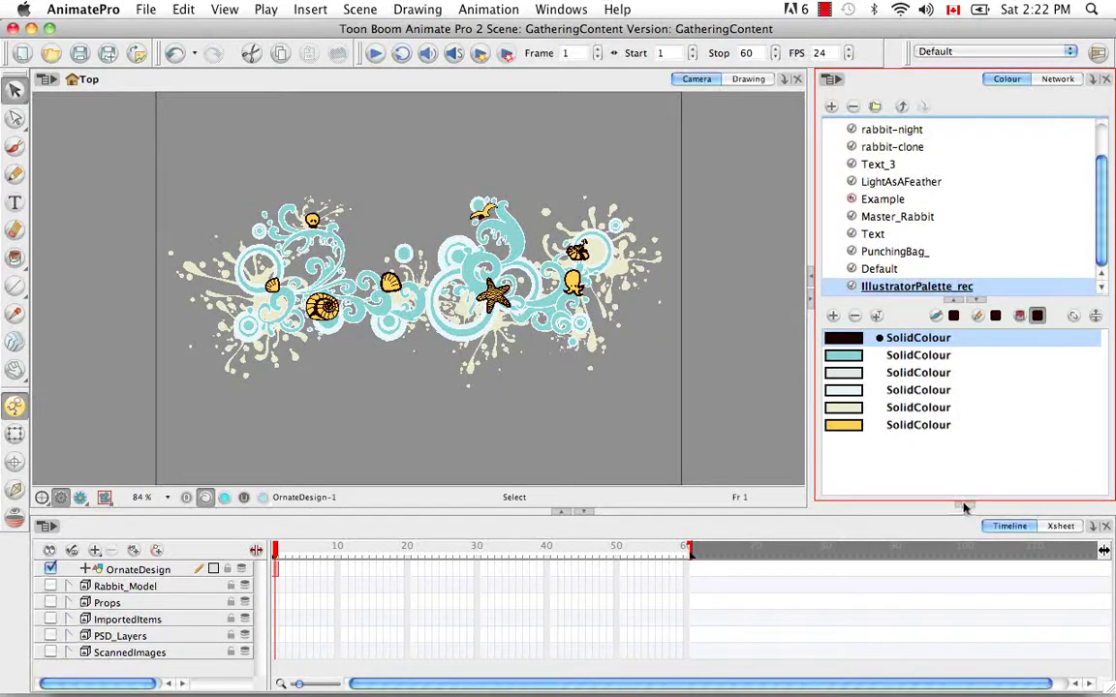
pyautogui.click(964, 507)
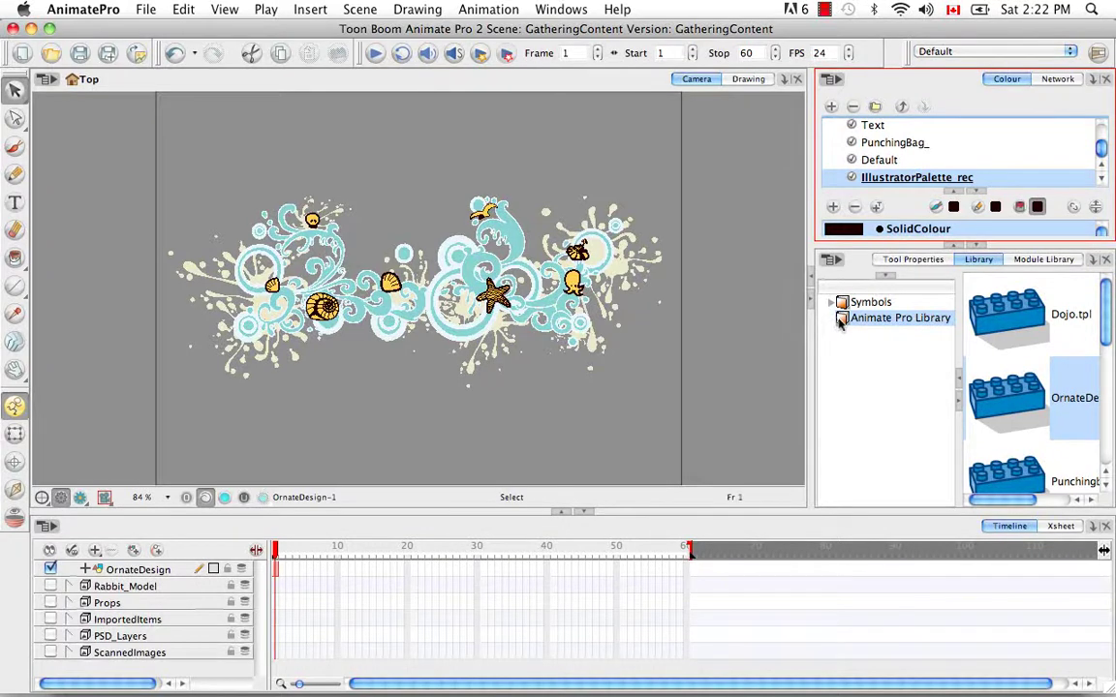
pyautogui.rightClick(889, 327)
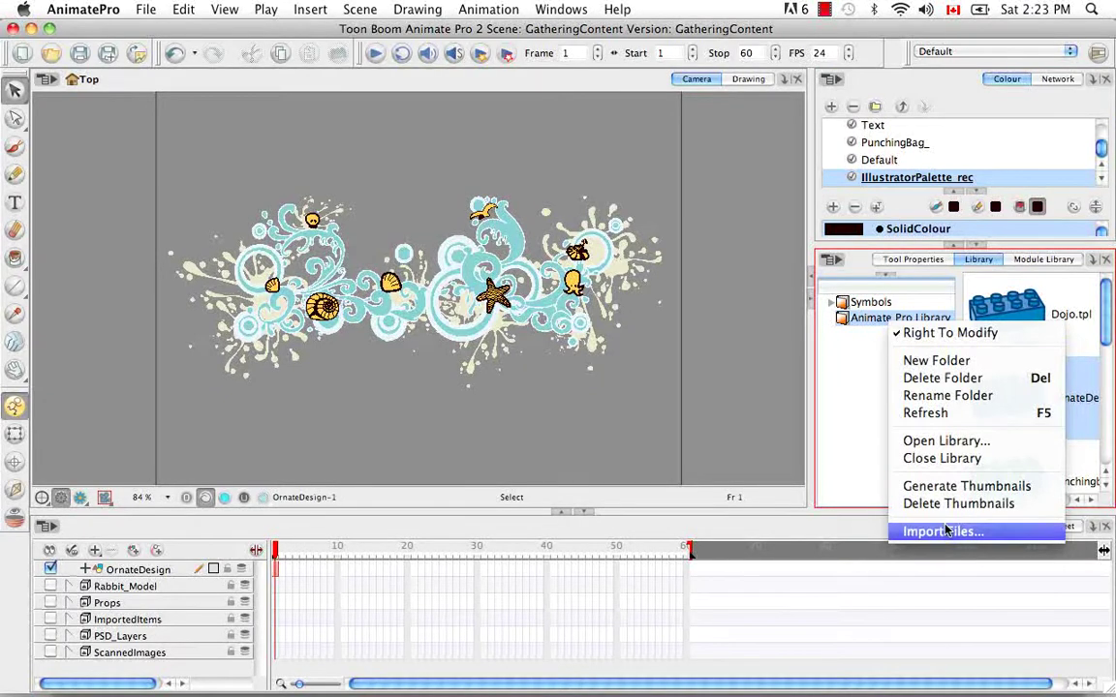
pyautogui.click(841, 430)
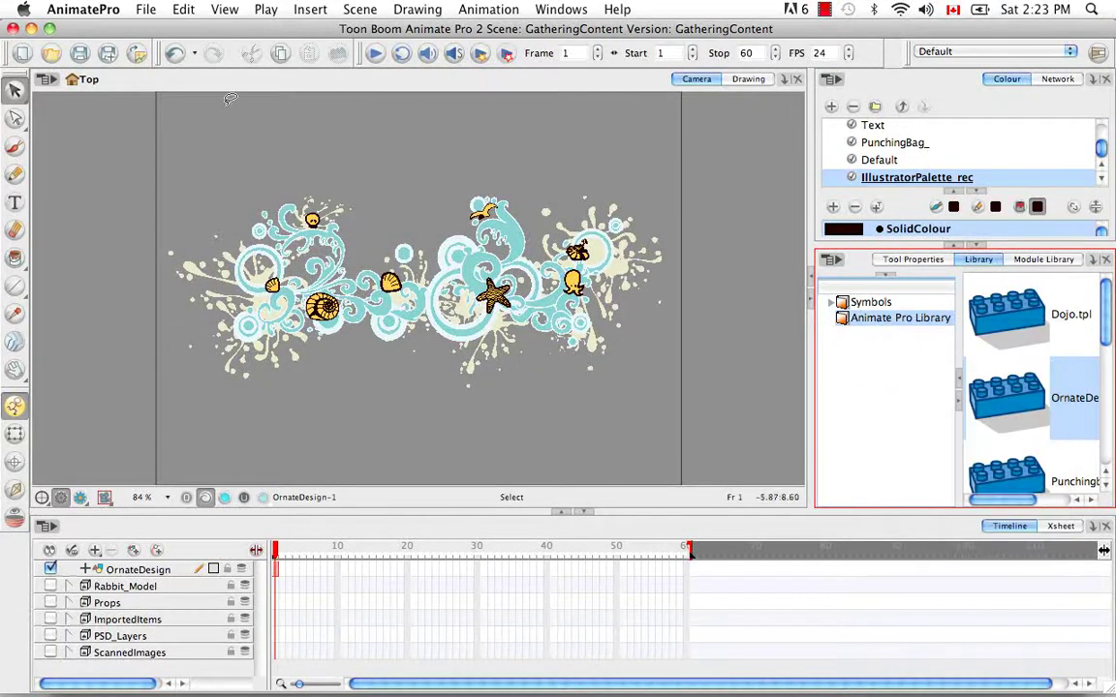
# Step: Choose File > Import > SWF, Illustrator Files to Library to open the file browser
pyautogui.click(142, 13)
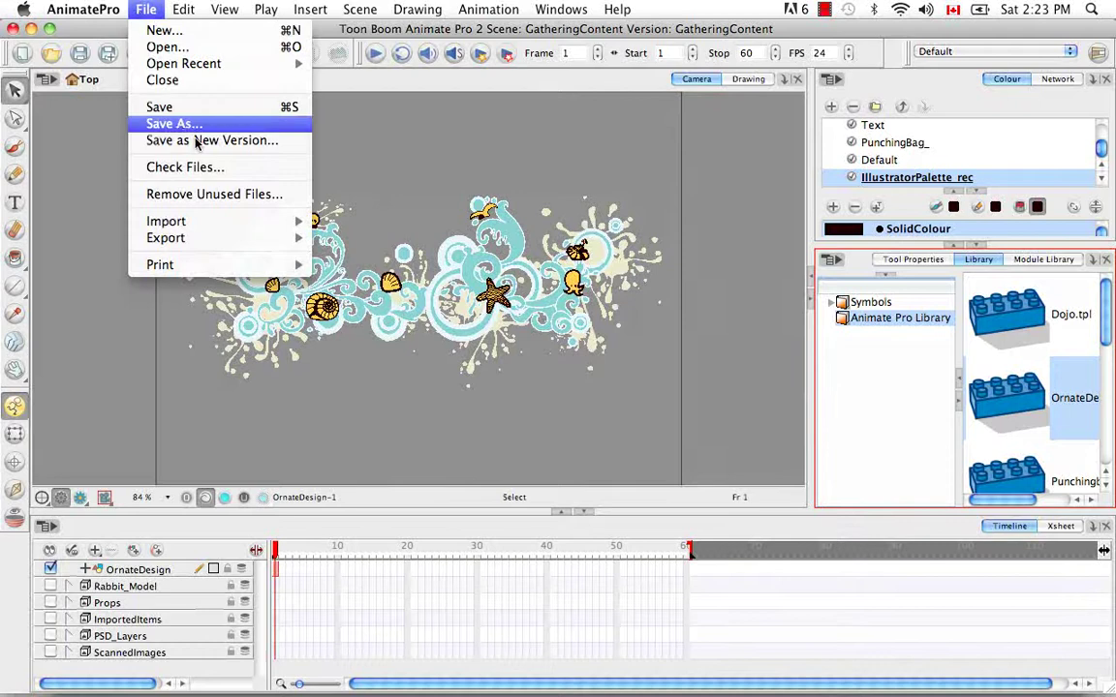
pyautogui.moveTo(225, 228)
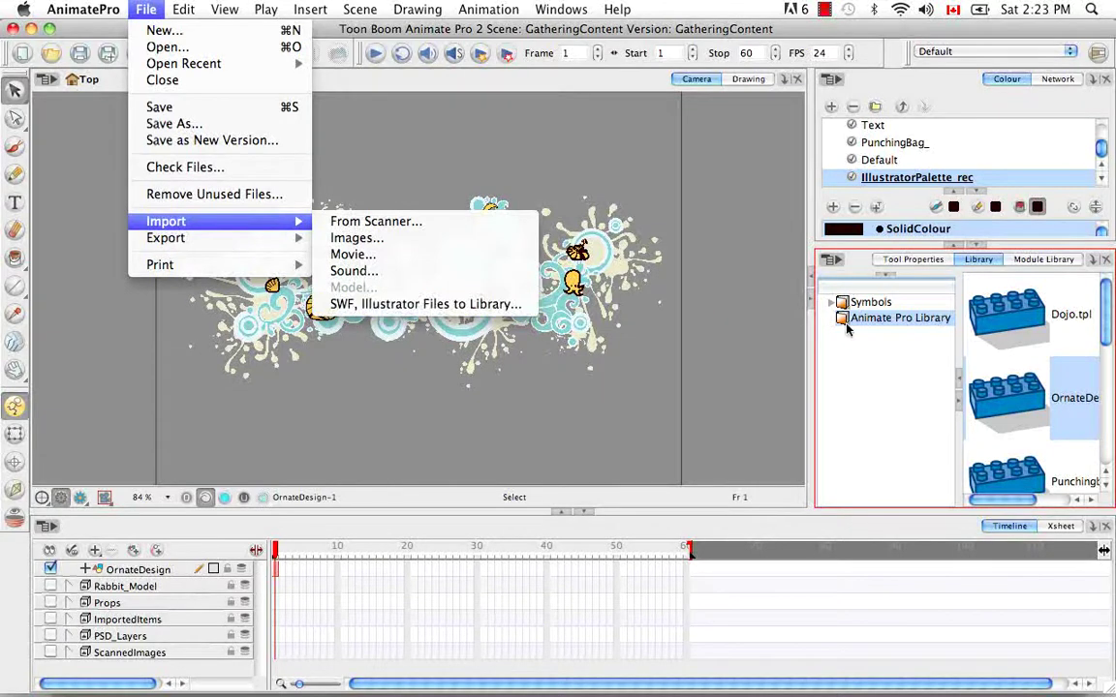
pyautogui.click(447, 311)
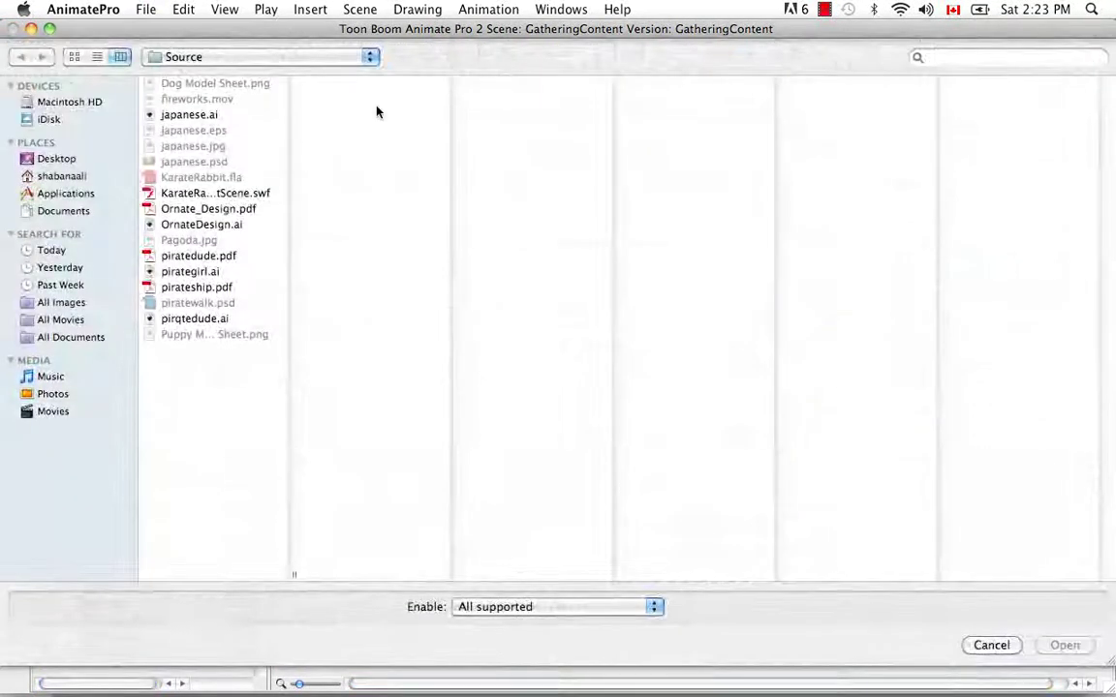
# Step: Import Ornate_Design.pdf, inserting 'PDF' before .tpl to name it Ornate_DesignPDF.tpl
pyautogui.click(254, 209)
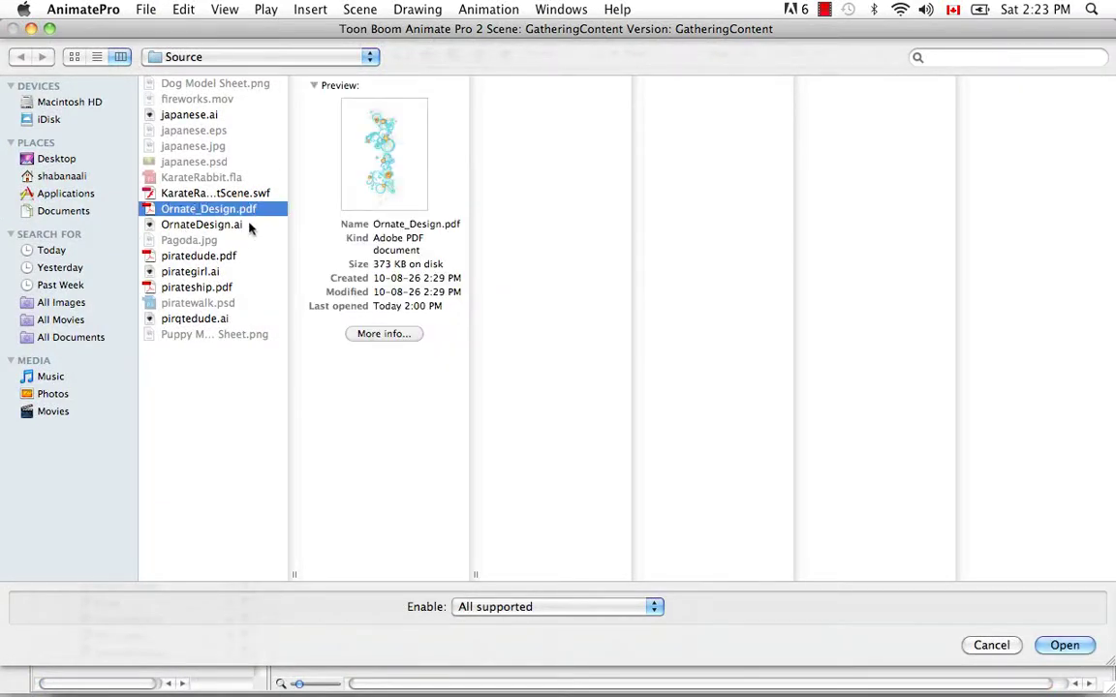
pyautogui.click(1066, 644)
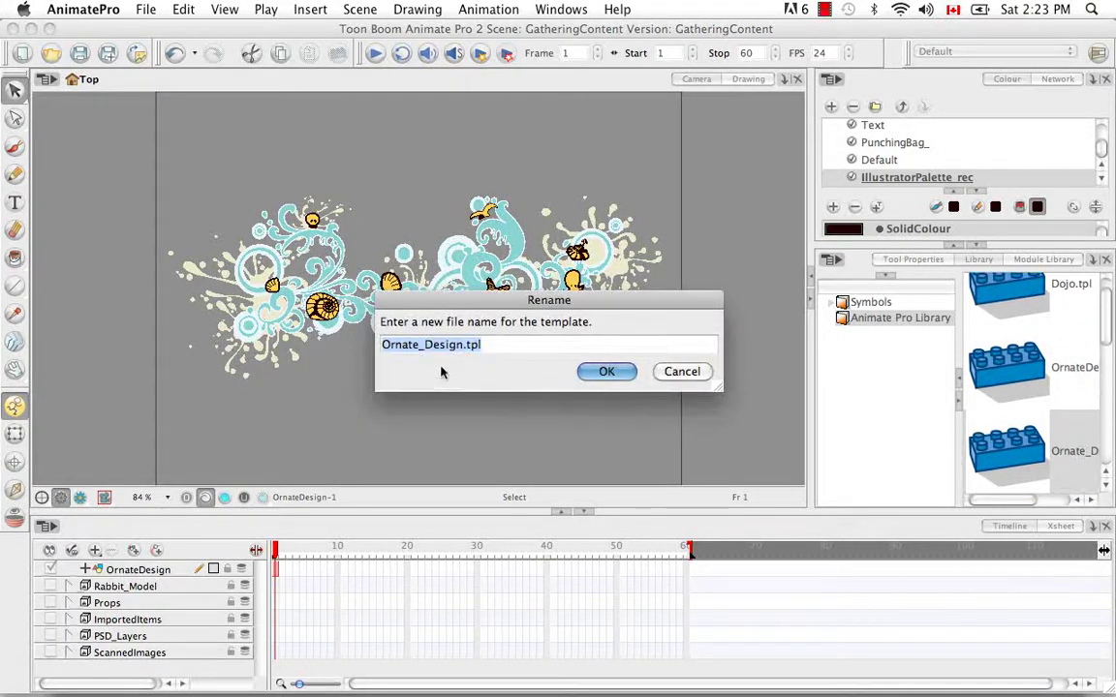
pyautogui.click(465, 346)
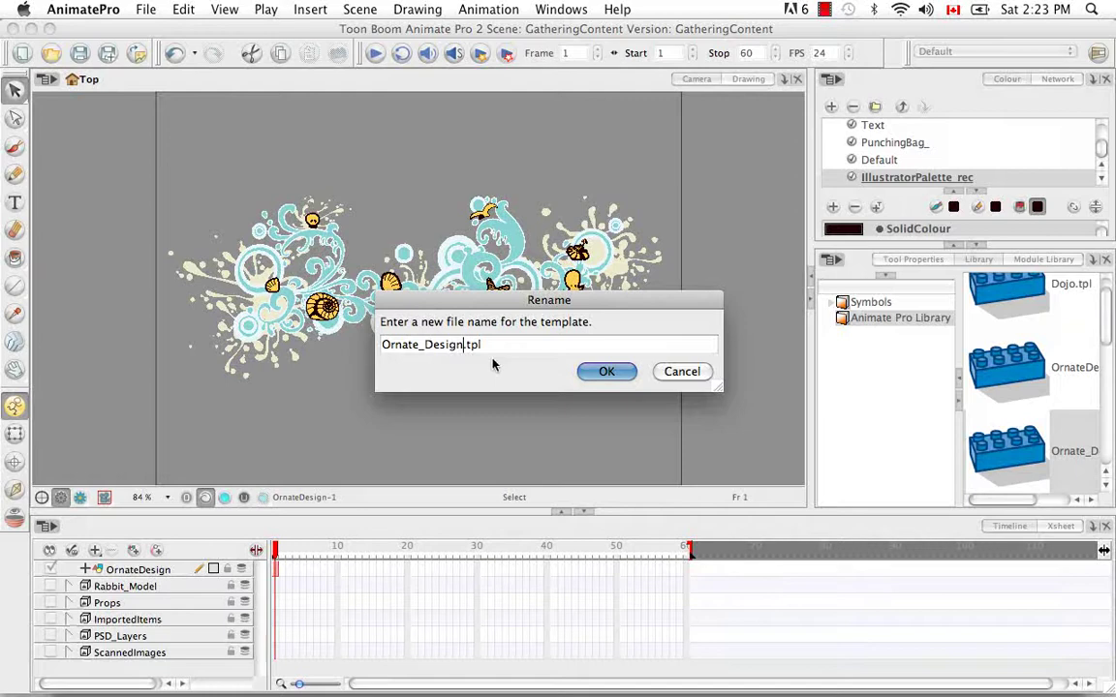
pyautogui.write('PDF')
# Step: Confirm Ornate_DesignPDF.tpl, hide OrnateDesign, and drop the PDF template into the Timeline with colours recovered
pyautogui.click(602, 374)
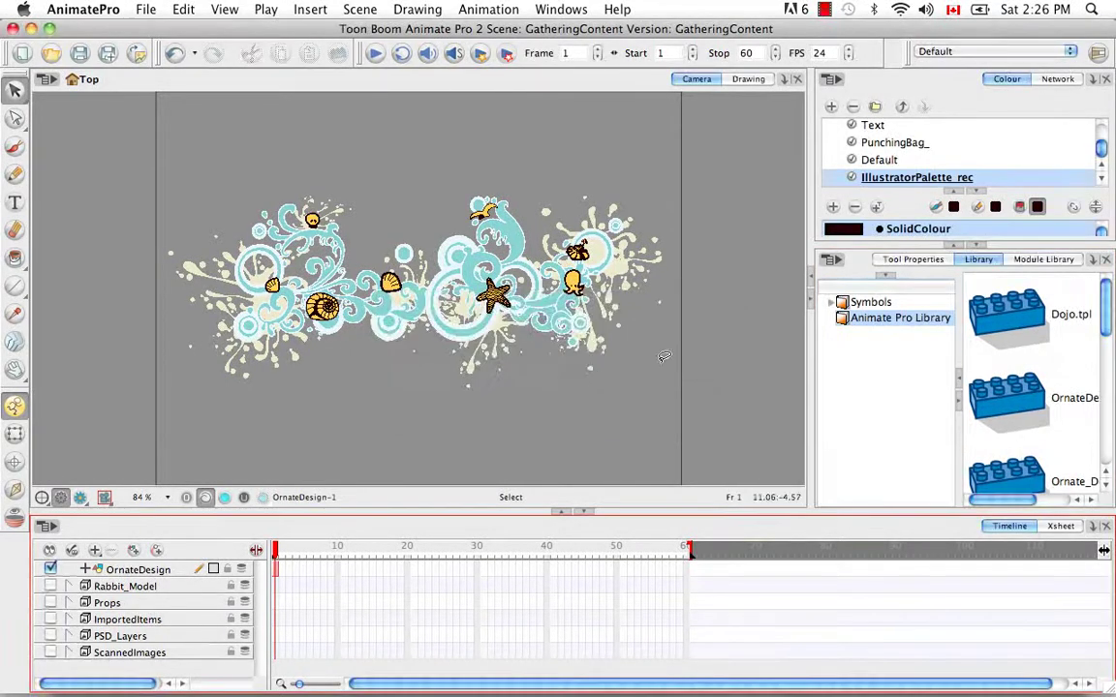
pyautogui.click(50, 570)
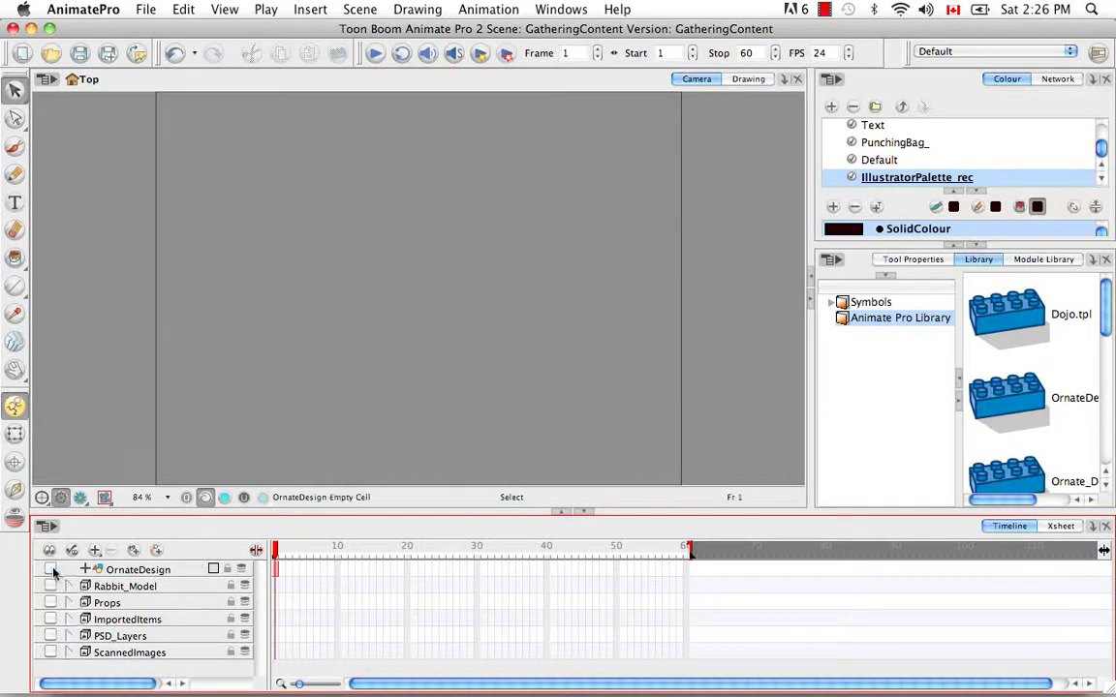
pyautogui.scroll(-2, 993, 310)
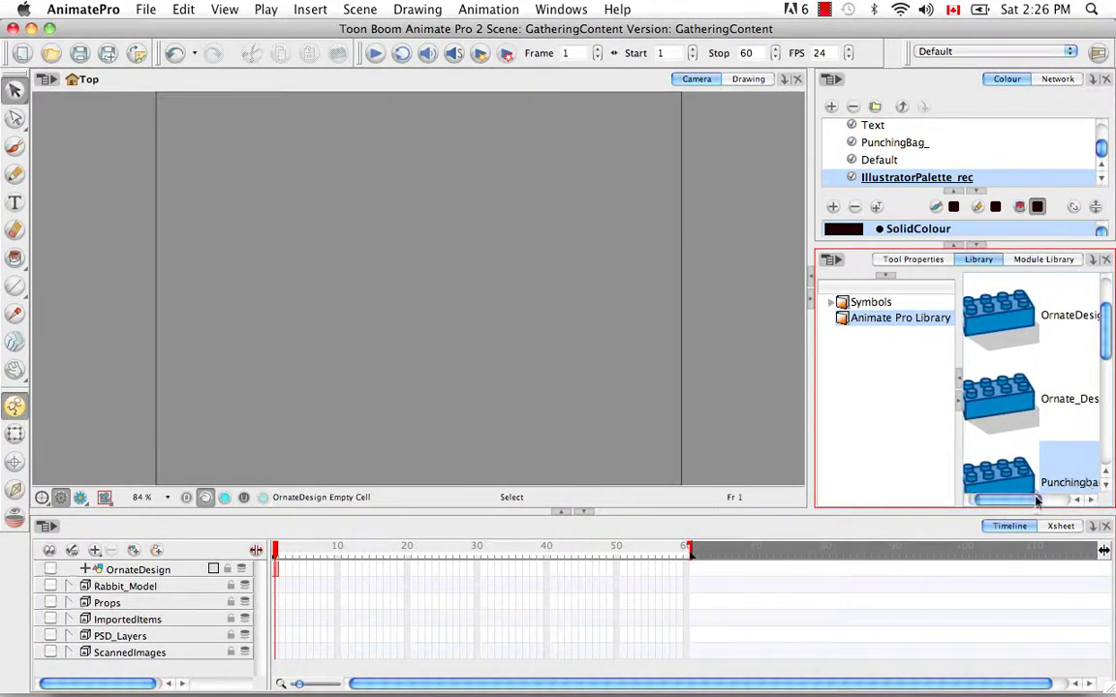
pyautogui.moveTo(1007, 503); pyautogui.dragTo(1041, 501)
pyautogui.click(1054, 408)
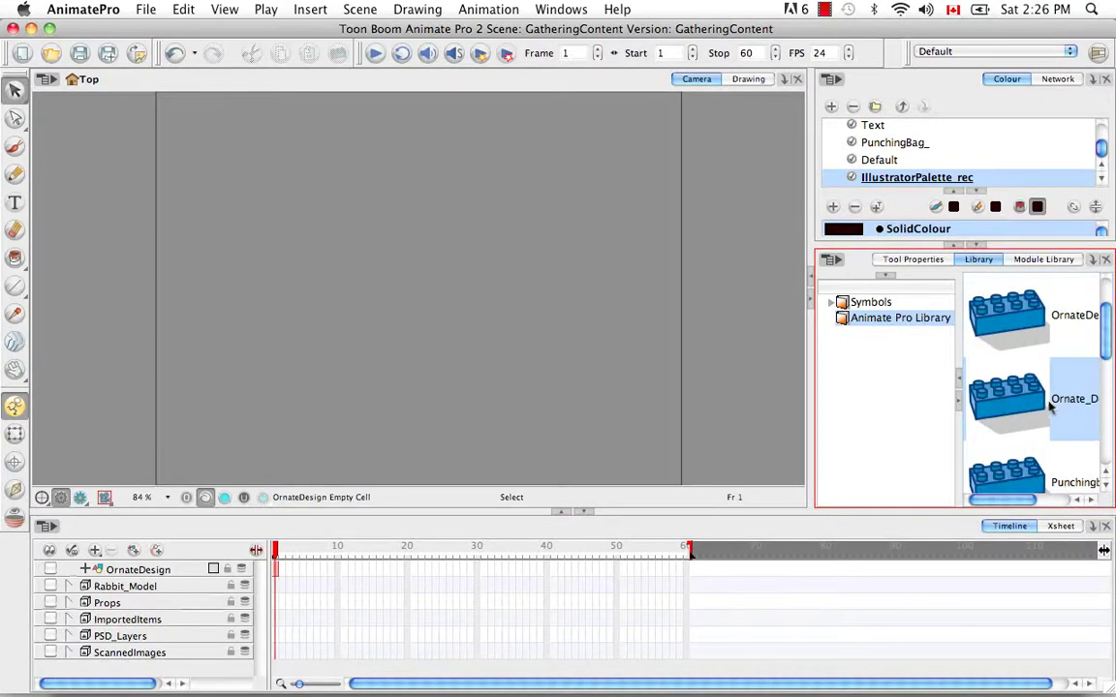
pyautogui.moveTo(1052, 408); pyautogui.dragTo(1040, 414)
pyautogui.moveTo(219, 591); pyautogui.dragTo(153, 581)
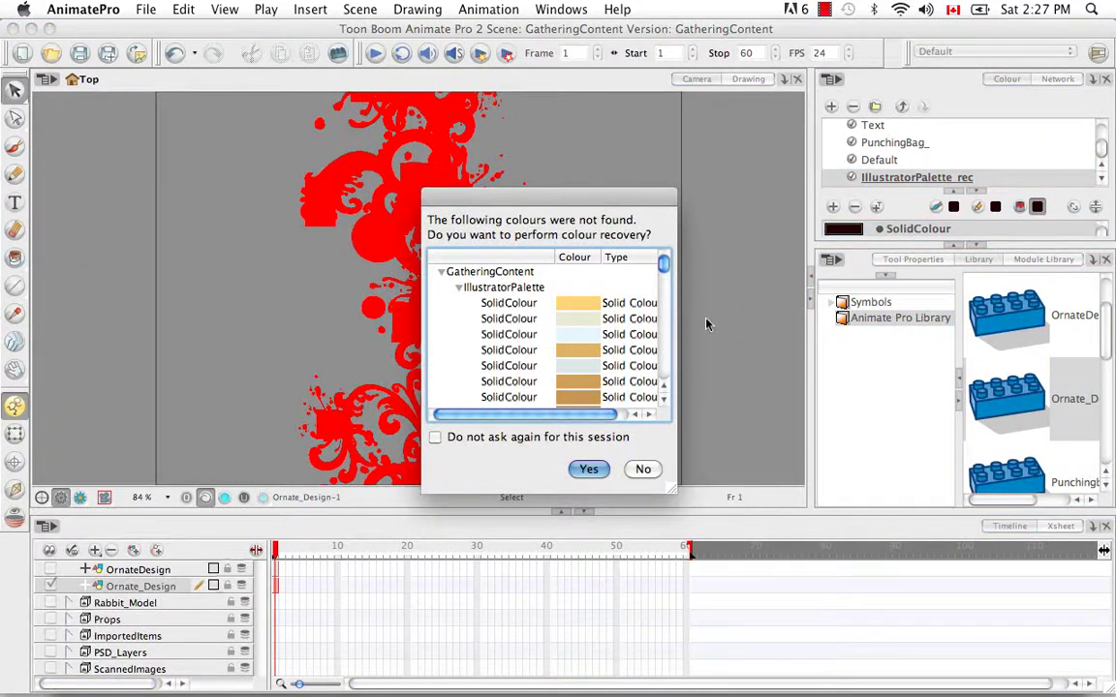
pyautogui.moveTo(665, 267)
pyautogui.mouseDown()
pyautogui.moveTo(664, 362)
pyautogui.moveTo(664, 274)
pyautogui.mouseUp()
pyautogui.click(599, 467)
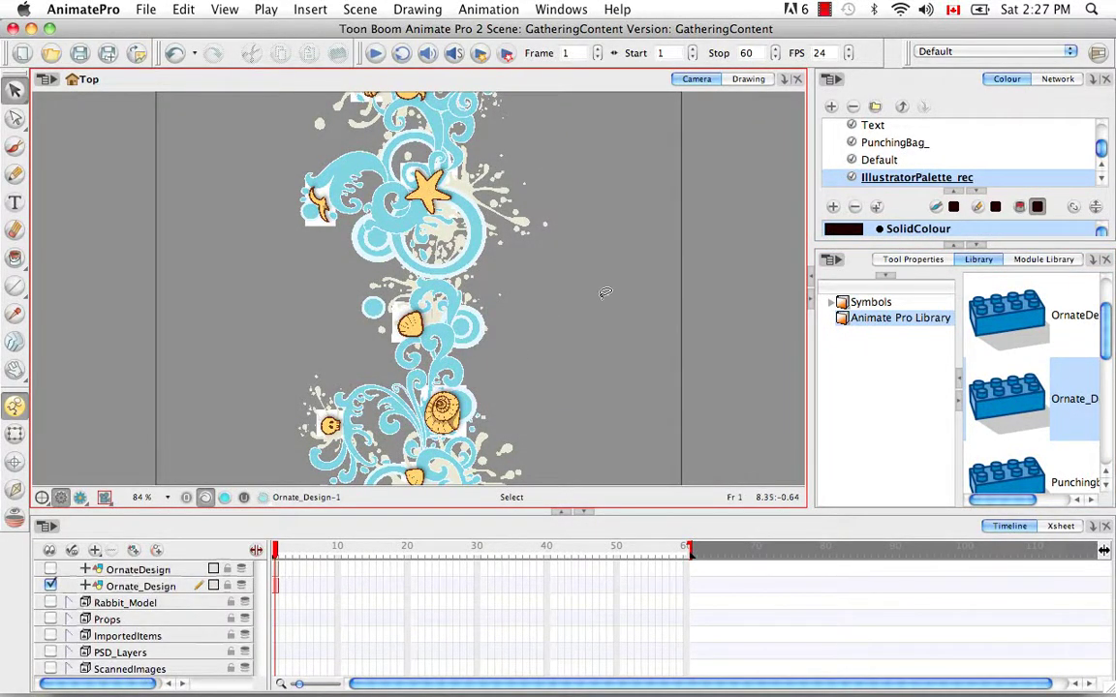
# Step: Zoom out, select the splash shape around the star, and drag it to the frame's upper right
pyautogui.press('2')
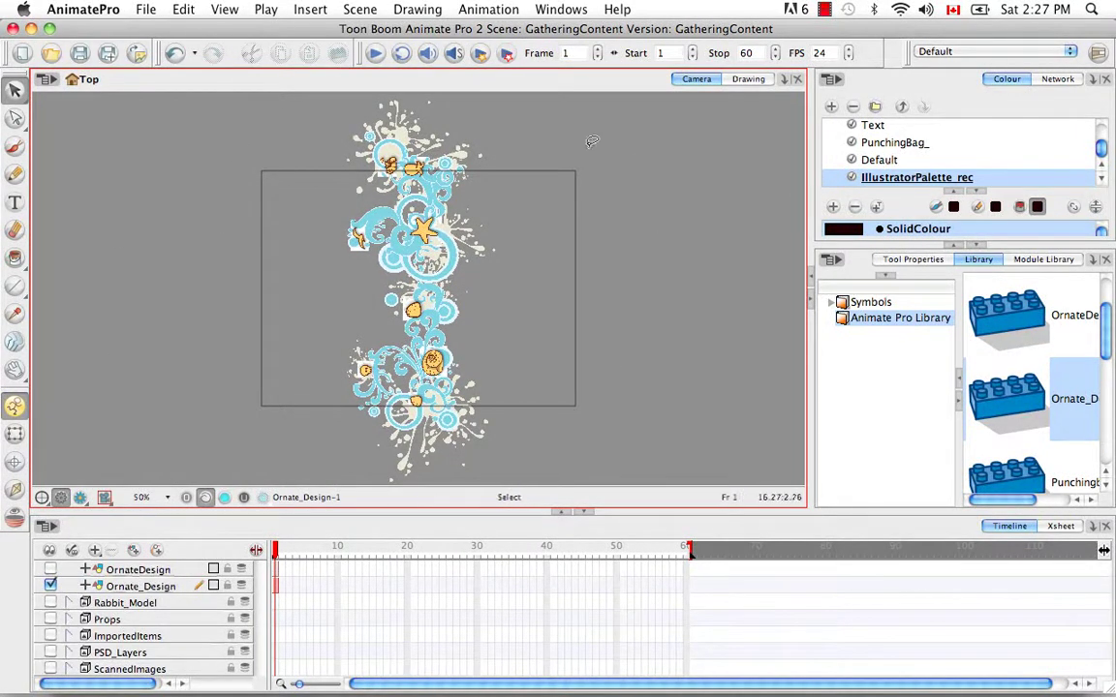
pyautogui.click(426, 397)
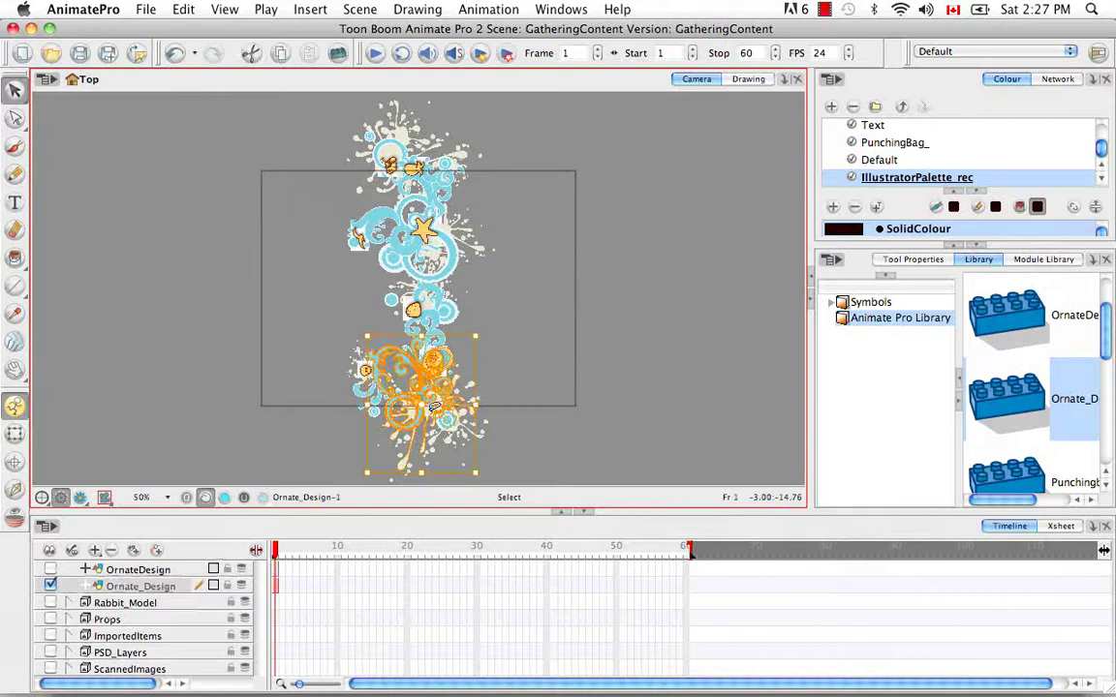
pyautogui.click(554, 338)
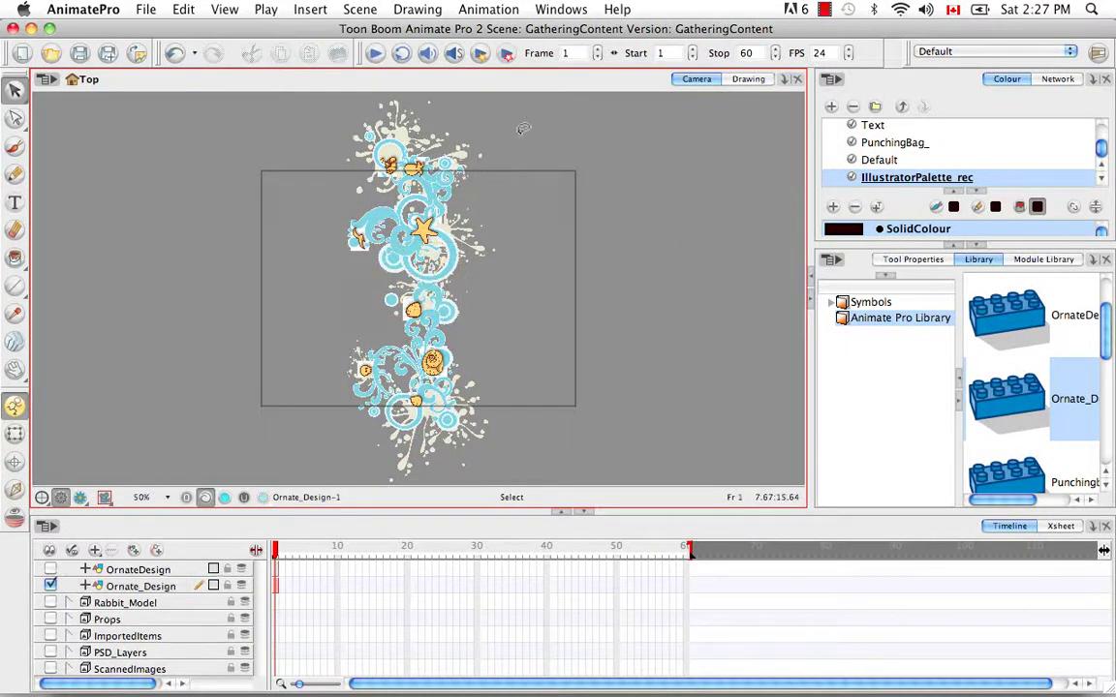
pyautogui.click(360, 127)
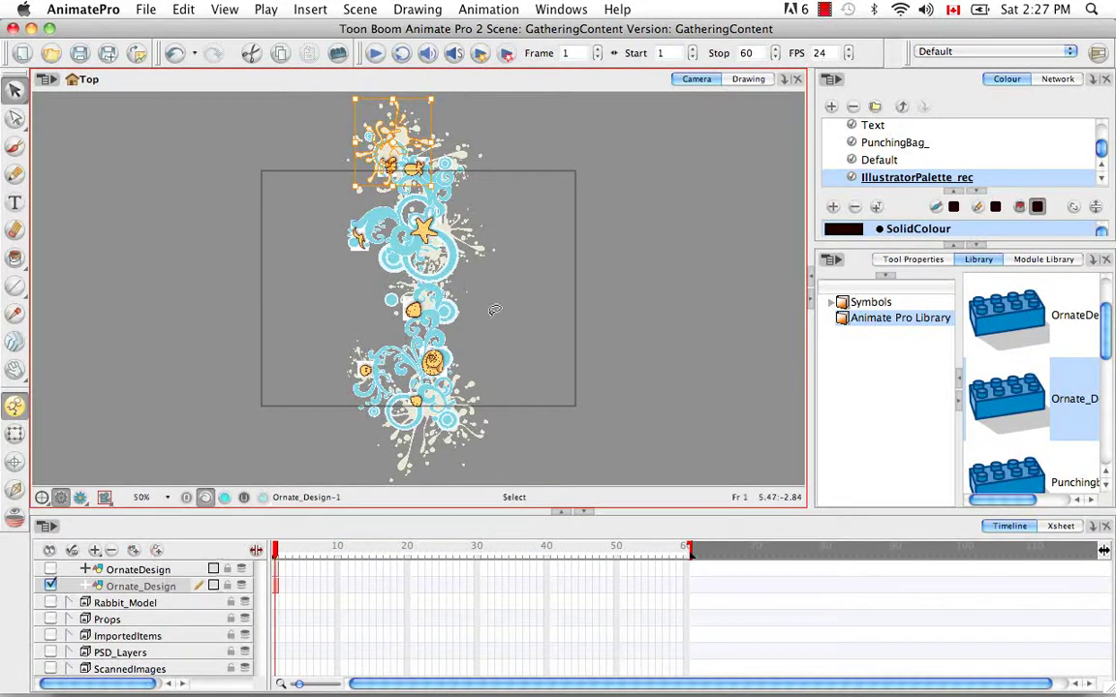
pyautogui.click(436, 205)
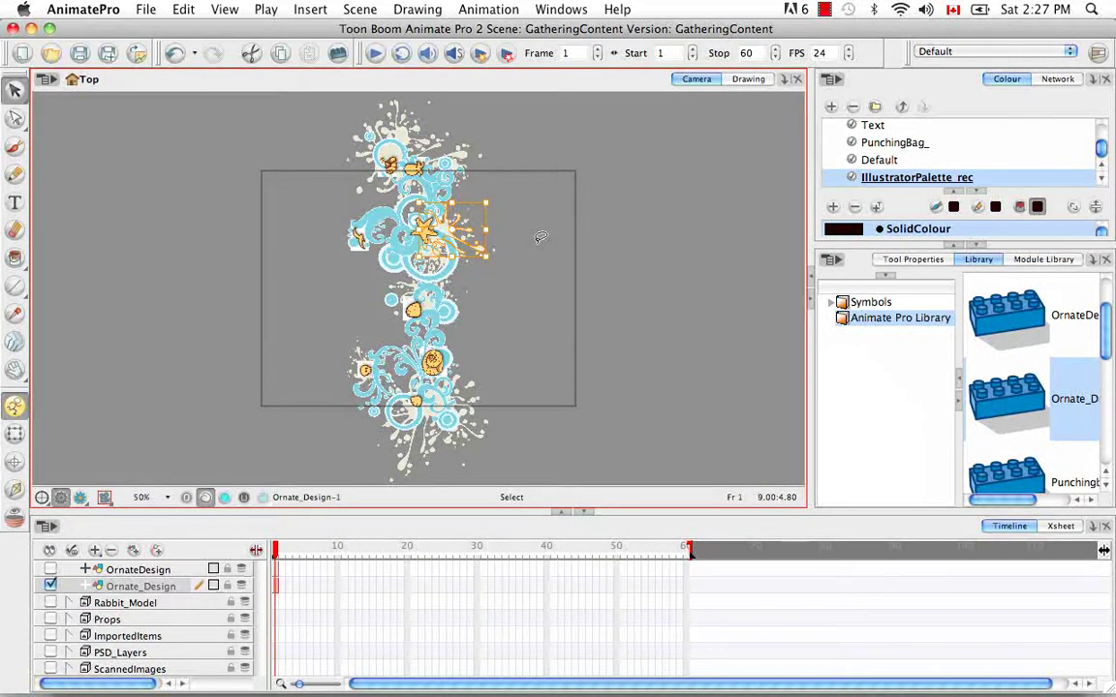
pyautogui.moveTo(417, 201); pyautogui.dragTo(492, 195)
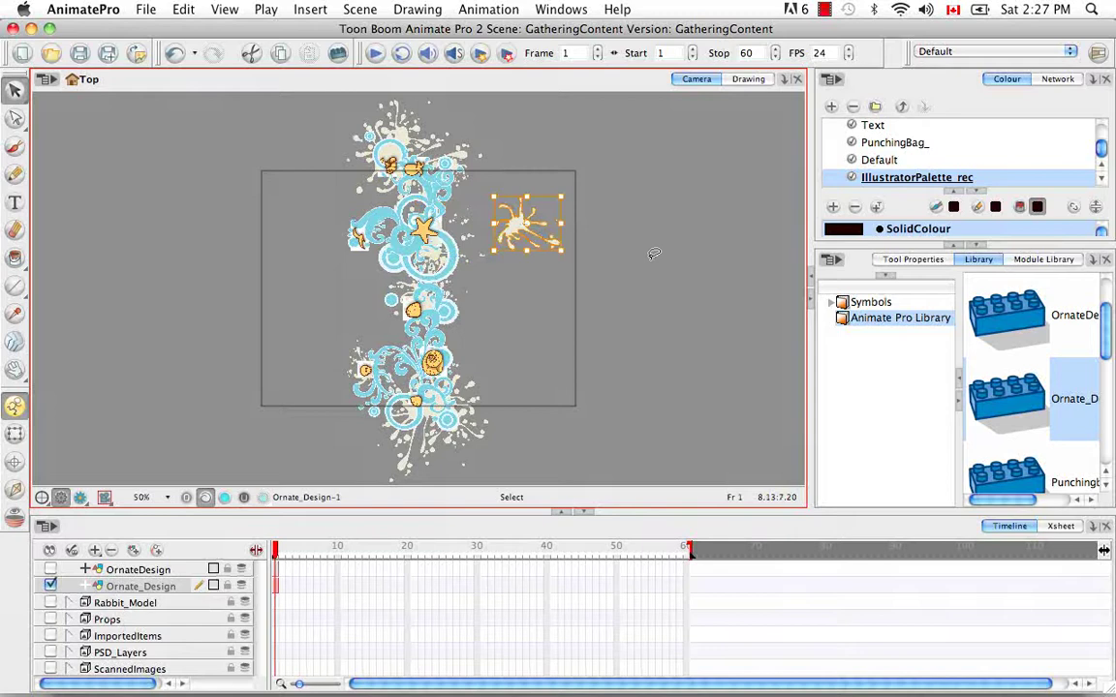
pyautogui.click(594, 247)
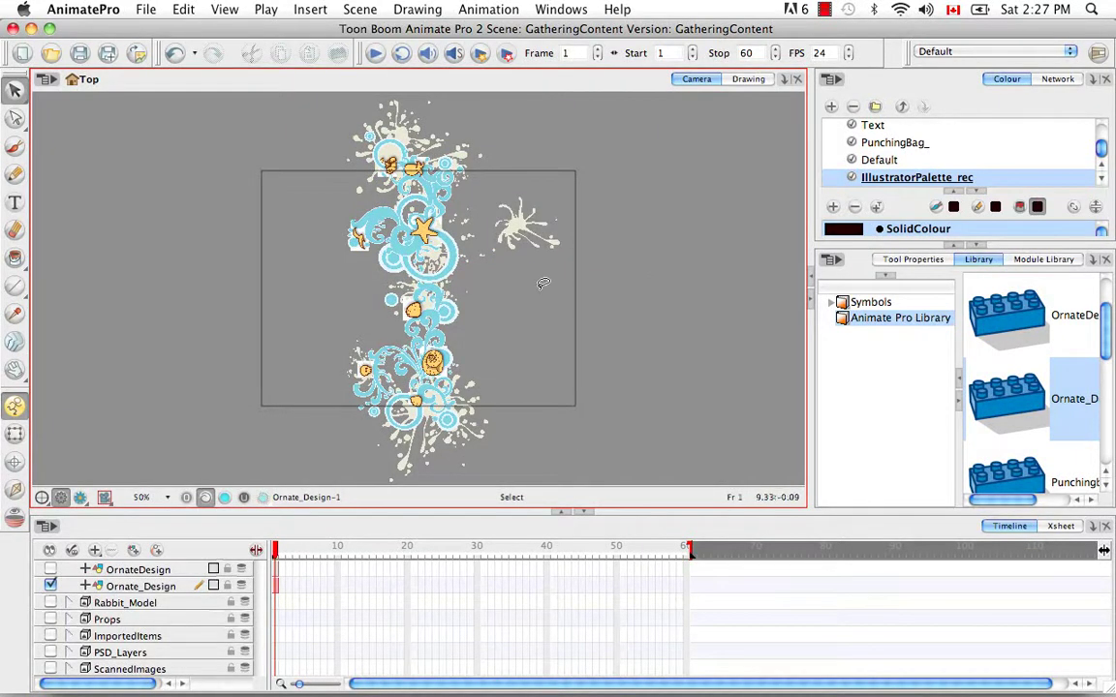